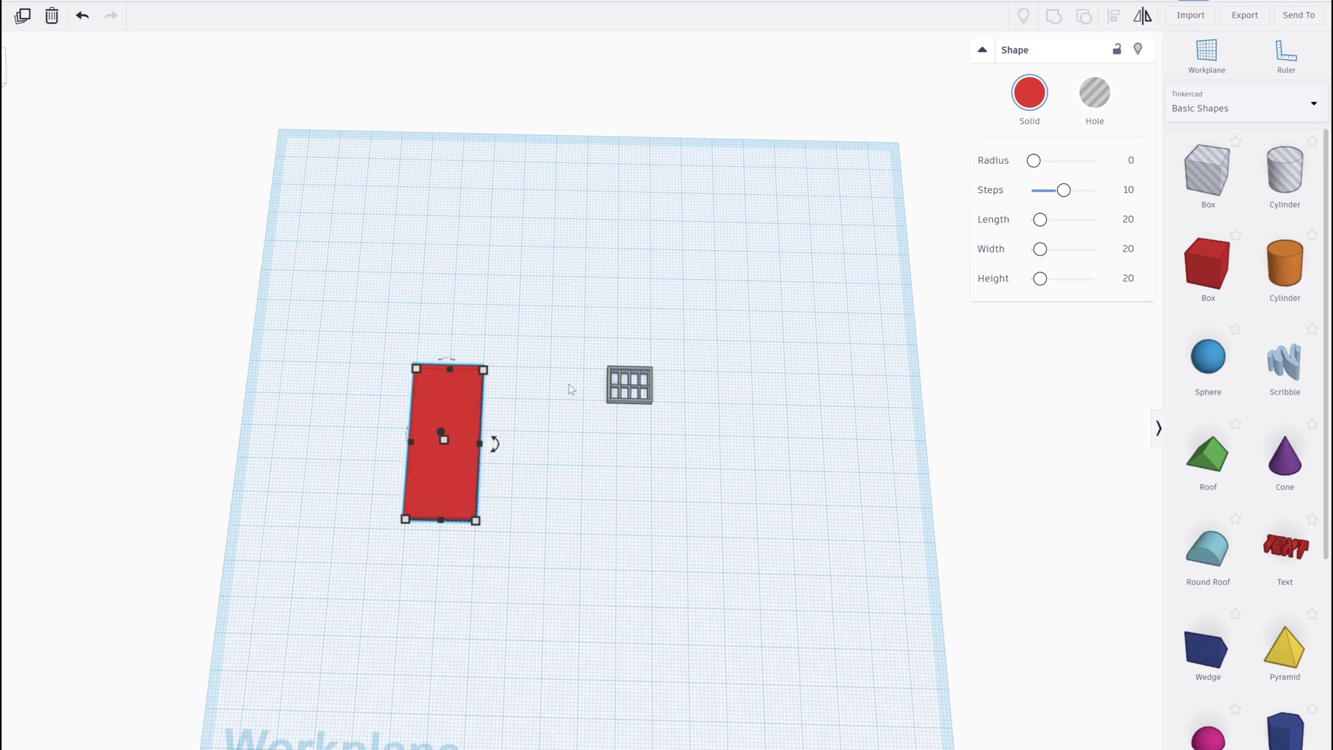
Set the red wall plate's width to 55.88 mm
{"action": "mouse_move", "coordinate": [476, 523]}
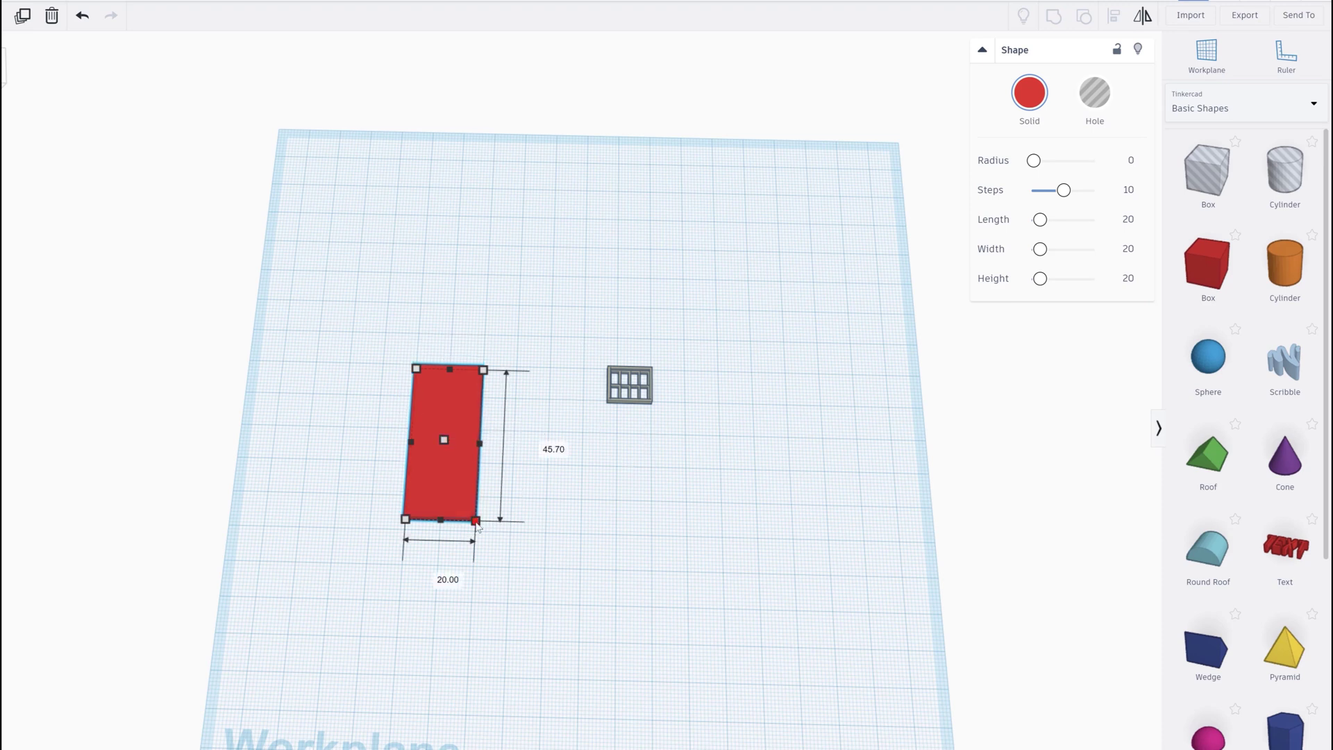
{"action": "left_click", "coordinate": [438, 577]}
{"action": "type", "text": "55.56"}
{"action": "key", "text": "Return"}
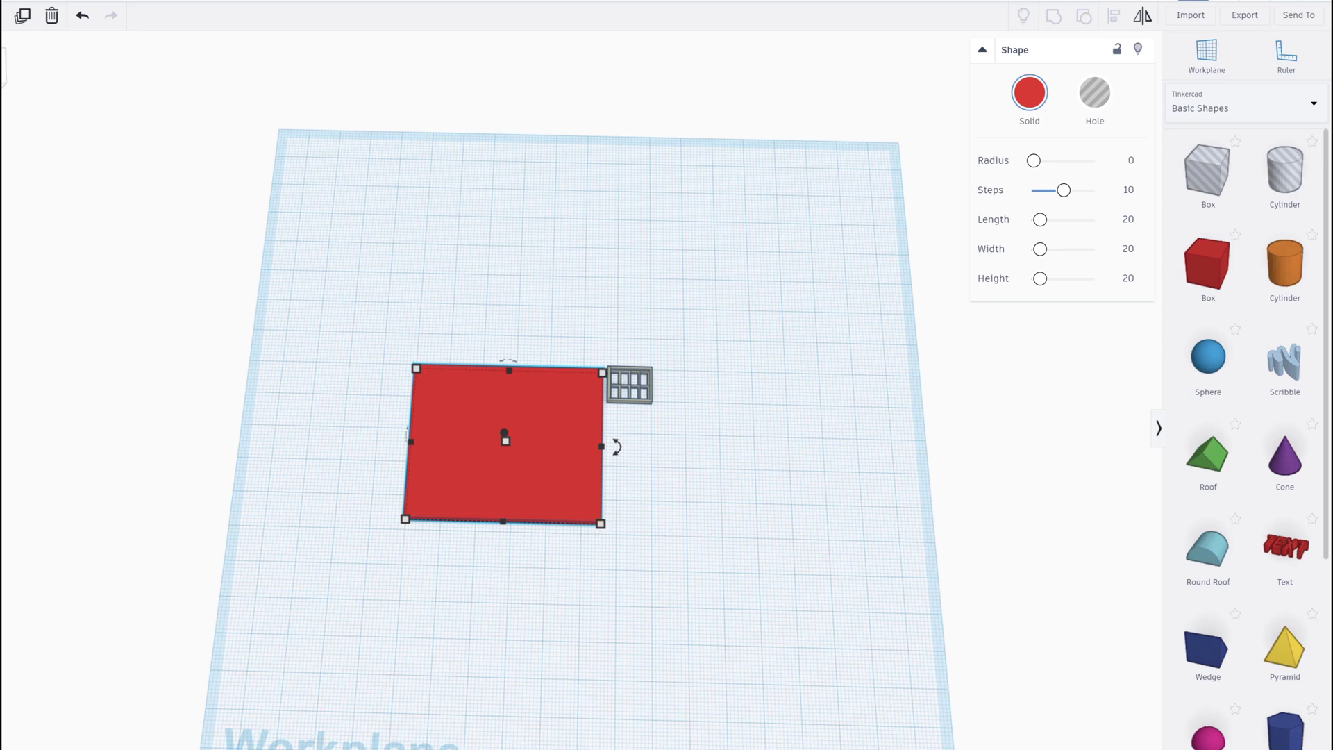
Add a box hole to the workplane, on the far side of the small window frame from the red wall
{"action": "scroll", "coordinate": [567, 417], "scroll_direction": "up", "scroll_amount": 3}
{"action": "left_click", "coordinate": [1208, 170]}
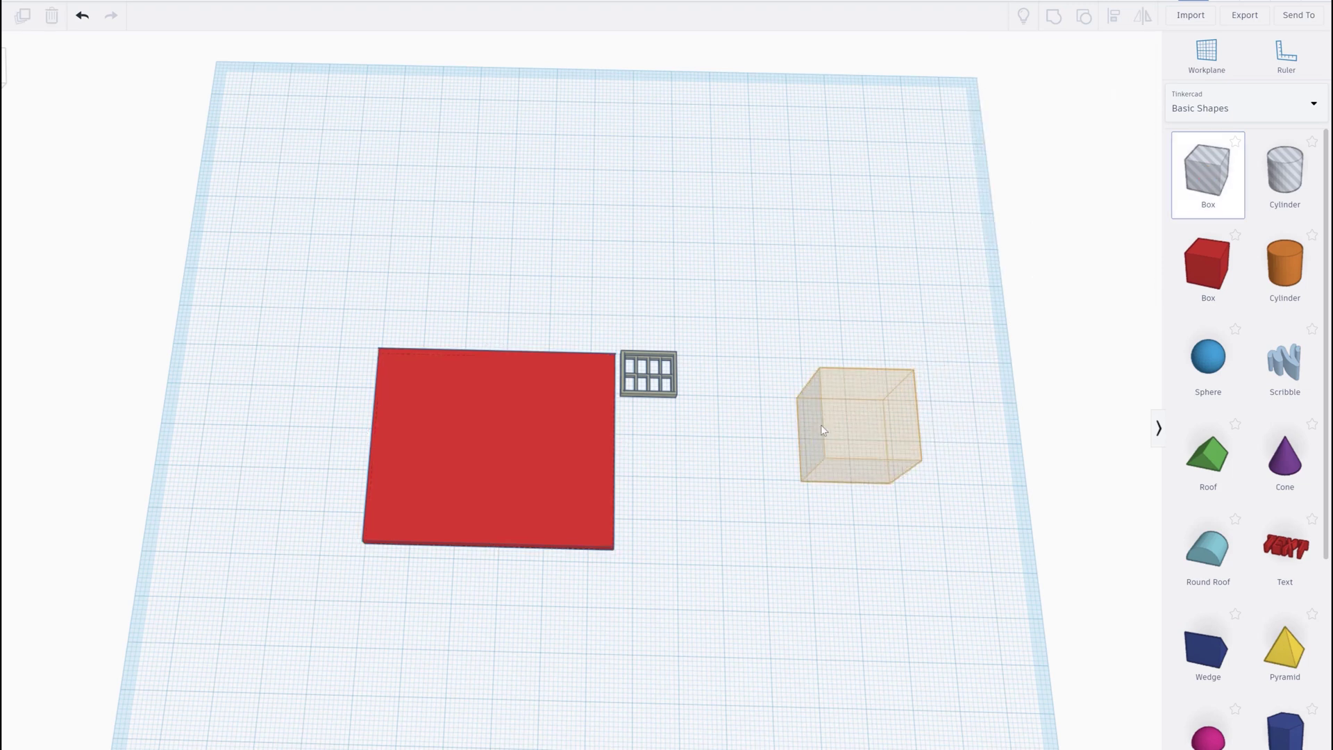
{"action": "left_click", "coordinate": [802, 416]}
Check the small window frame's size and set the box hole's width to 12.84 mm to match it
{"action": "left_click", "coordinate": [663, 389]}
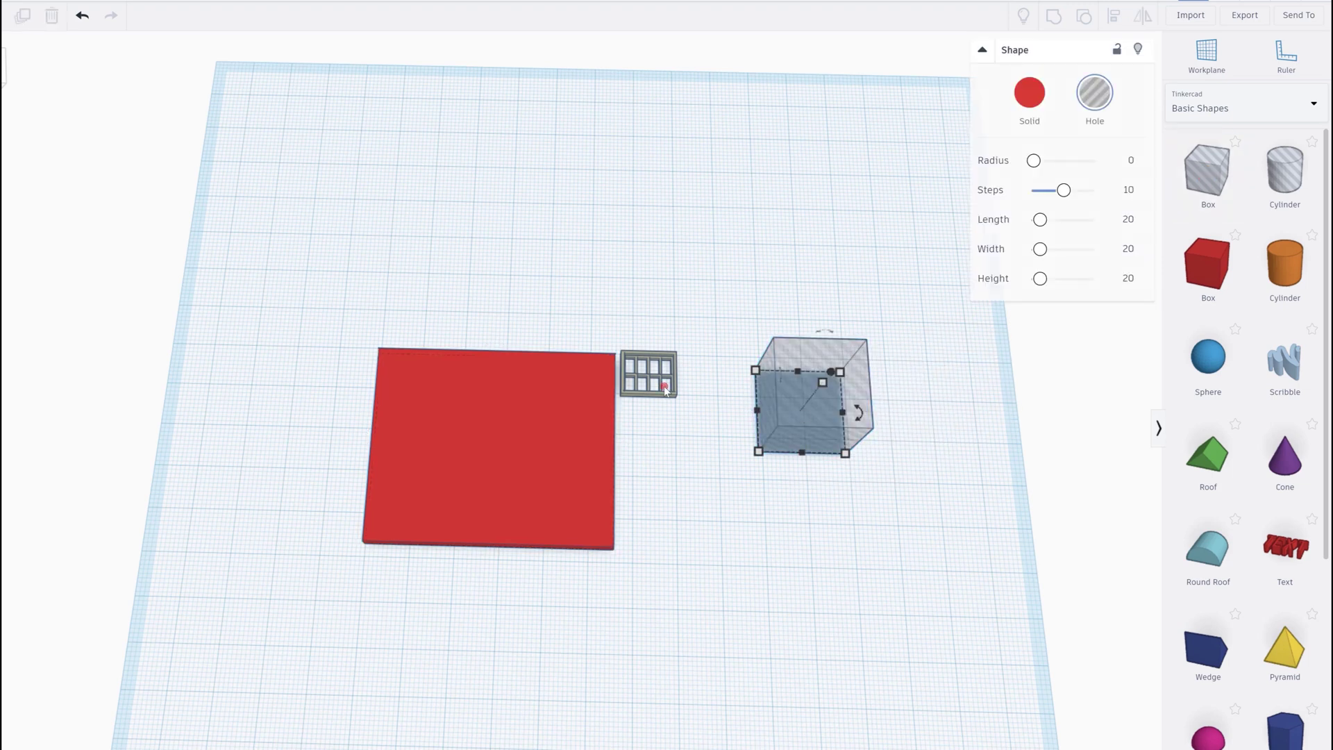
{"action": "left_click", "coordinate": [662, 390]}
{"action": "left_click", "coordinate": [663, 405]}
{"action": "left_click", "coordinate": [663, 396]}
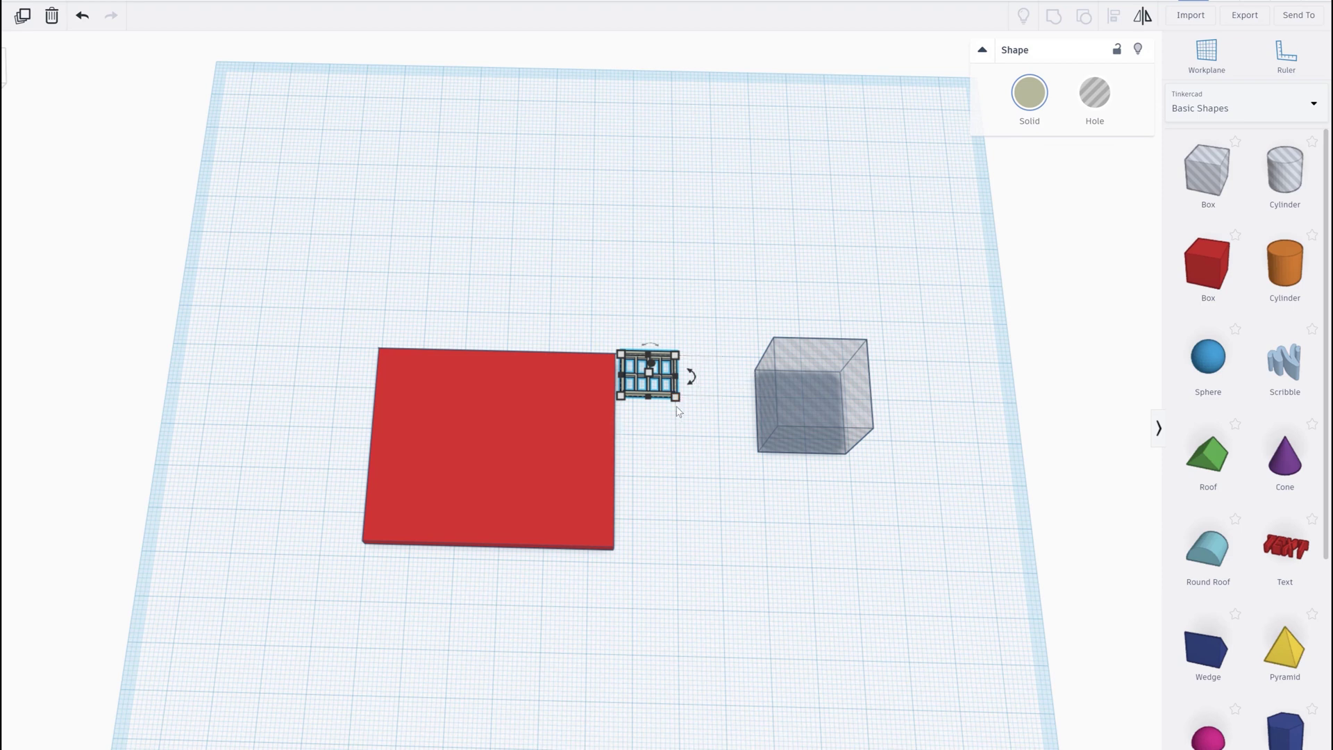
{"action": "left_click", "coordinate": [803, 442]}
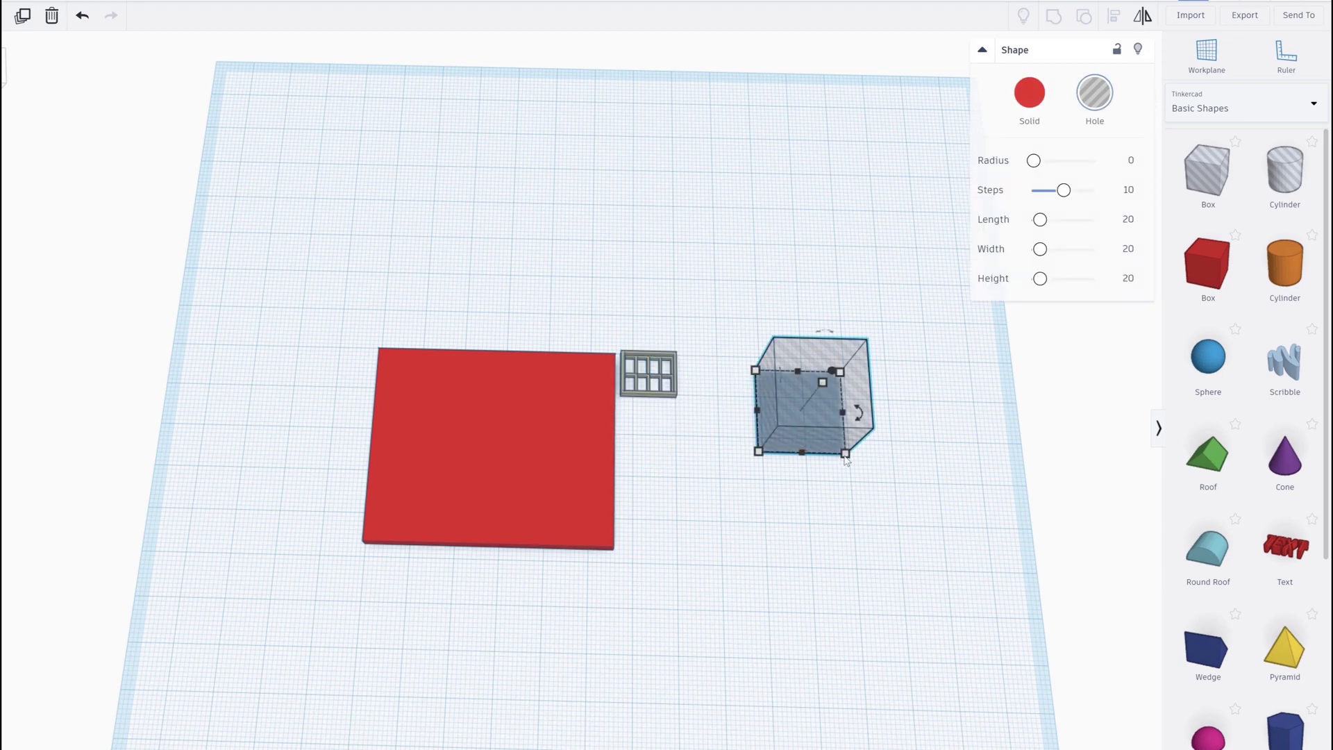
{"action": "mouse_move", "coordinate": [846, 455]}
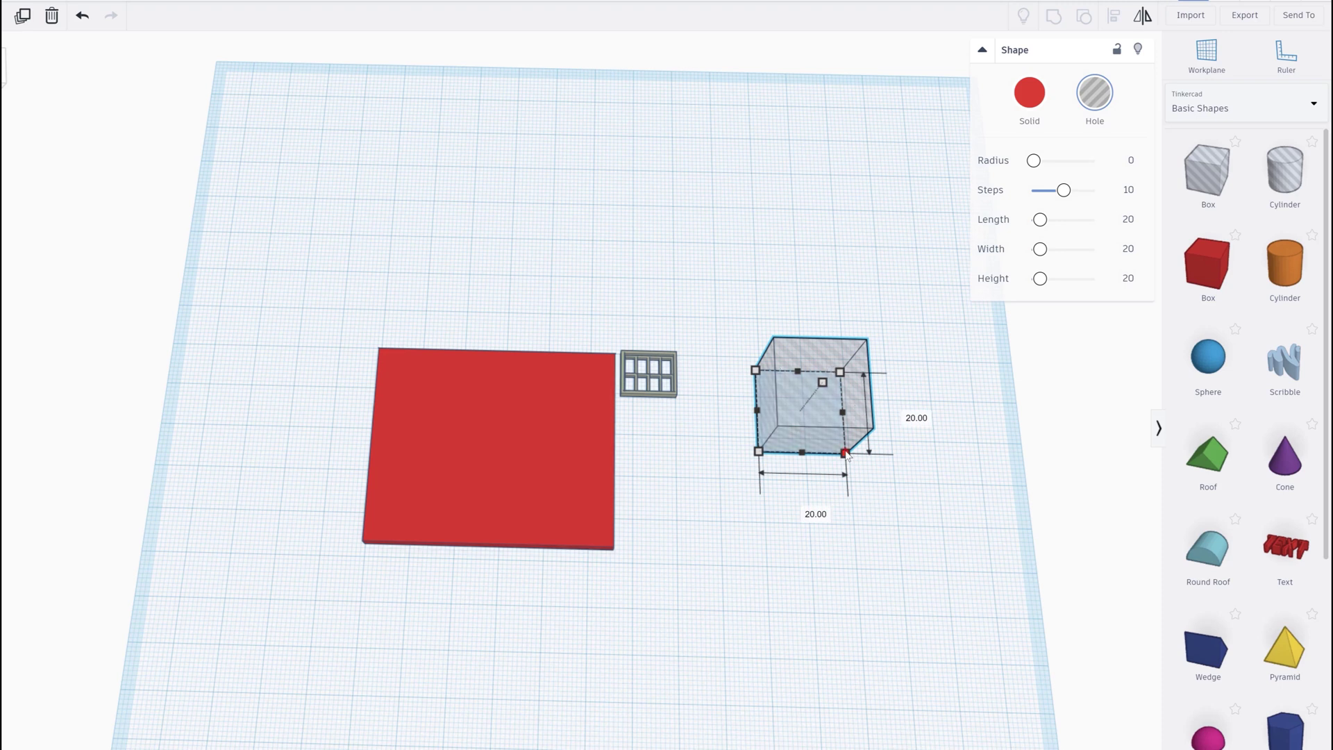
{"action": "left_click", "coordinate": [808, 509]}
{"action": "type", "text": "12.84"}
{"action": "key", "text": "Return"}
Check the window frame's depth and set the box hole's depth to 10.51 mm to match
{"action": "left_click", "coordinate": [676, 383]}
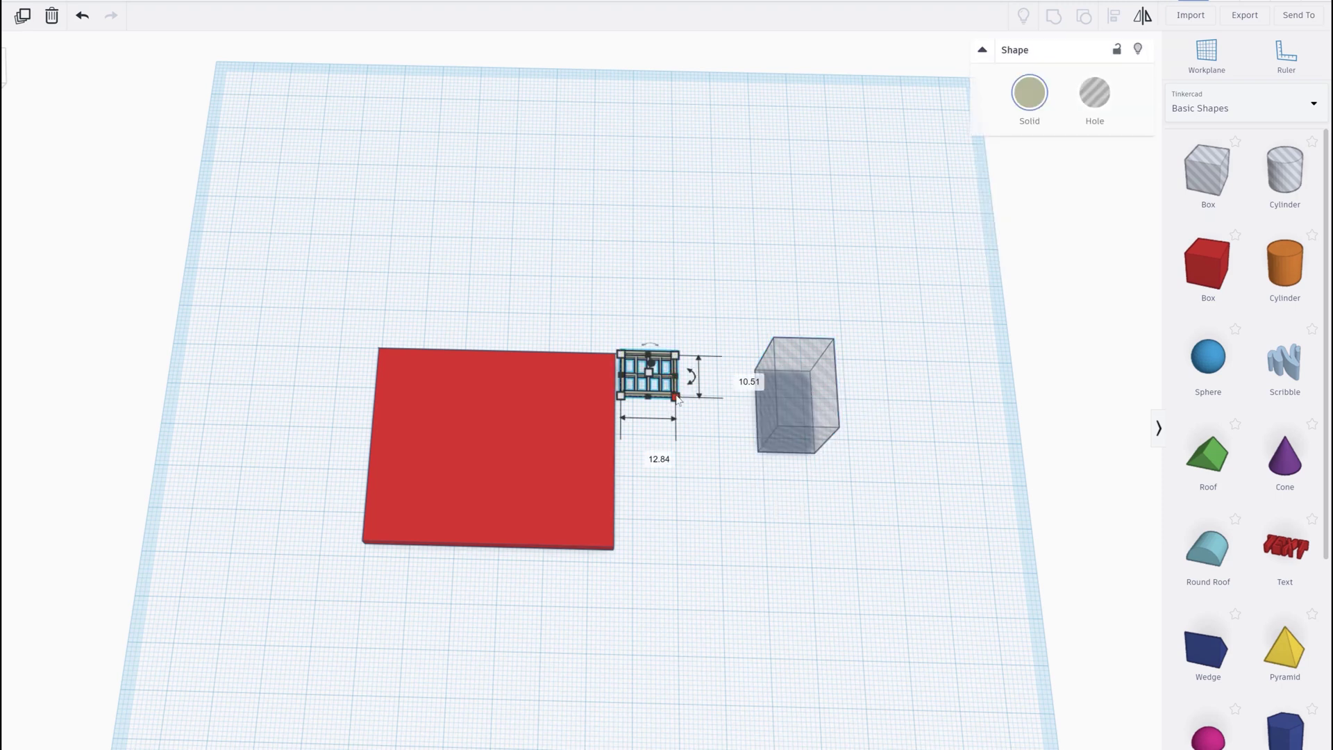
{"action": "left_click", "coordinate": [806, 411]}
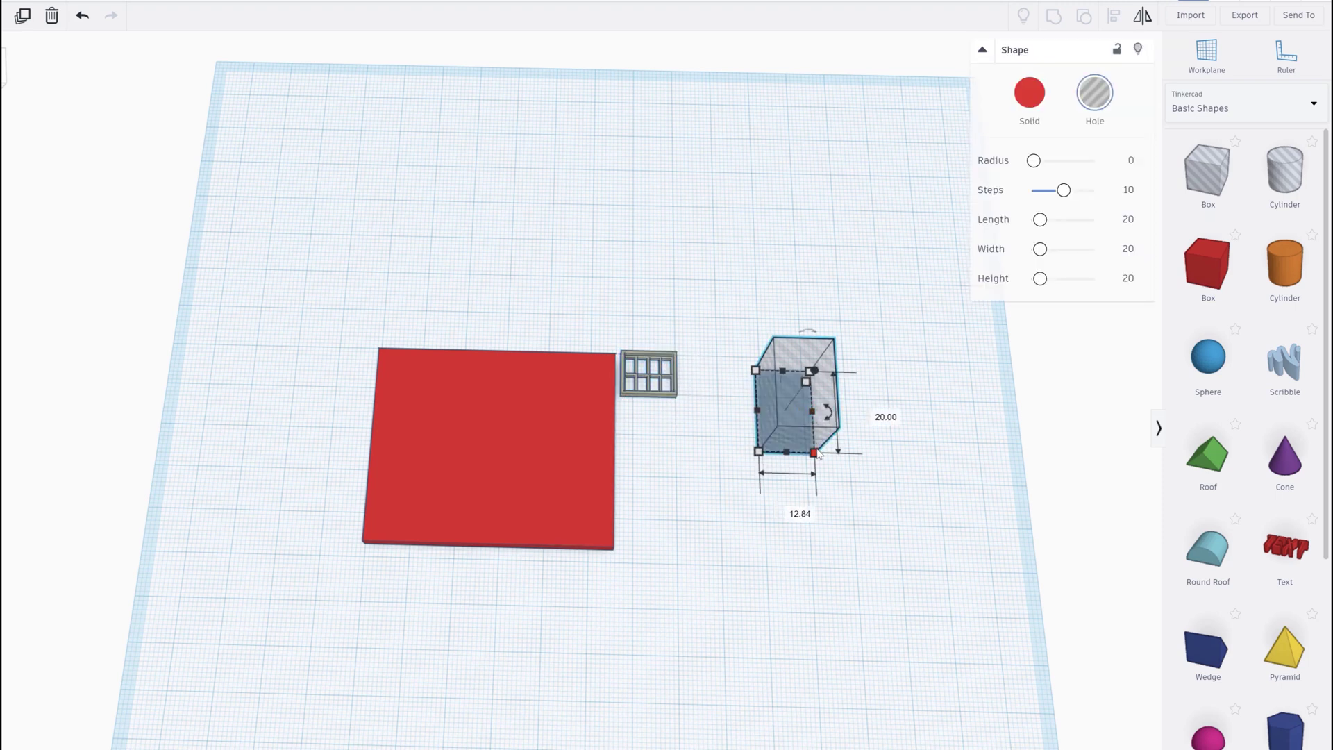
{"action": "left_click", "coordinate": [877, 415]}
{"action": "type", "text": "10.51"}
{"action": "key", "text": "Return"}
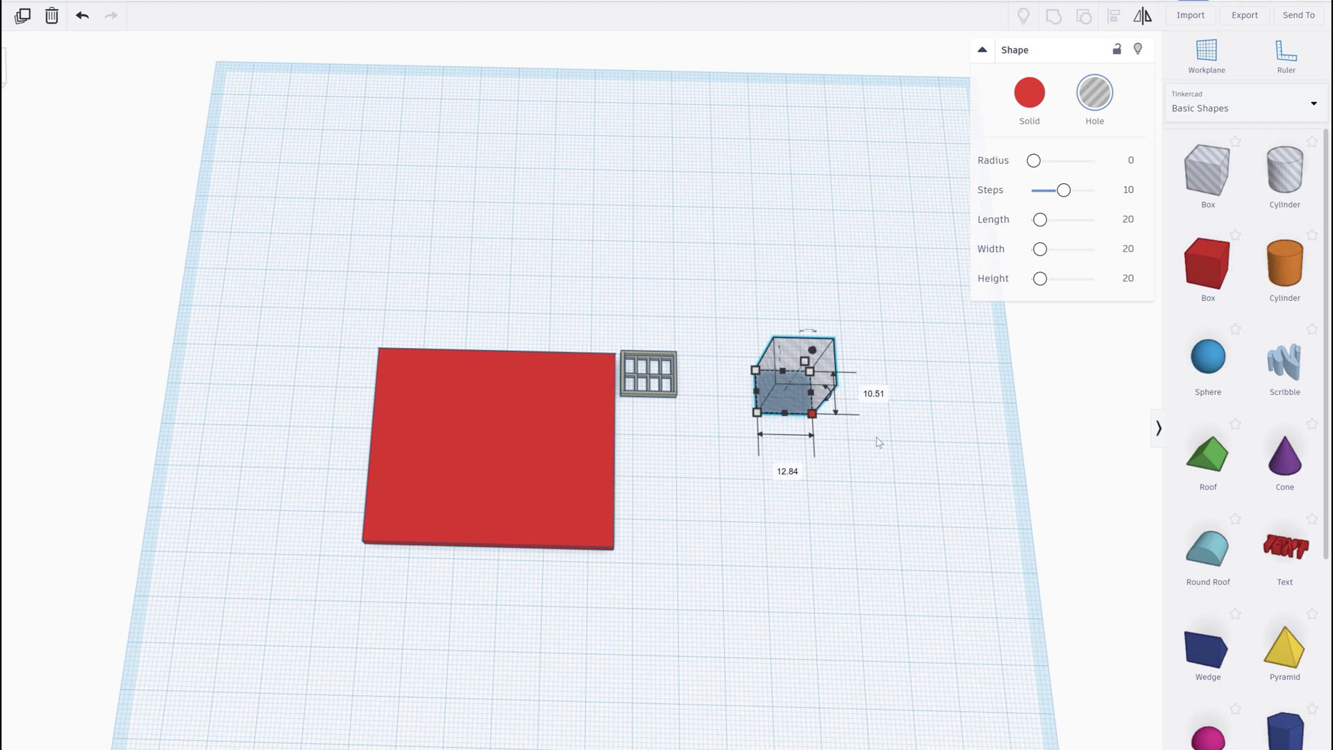
Set the box hole's height to 3.18 mm
{"action": "left_click", "coordinate": [675, 394]}
{"action": "left_click", "coordinate": [765, 394]}
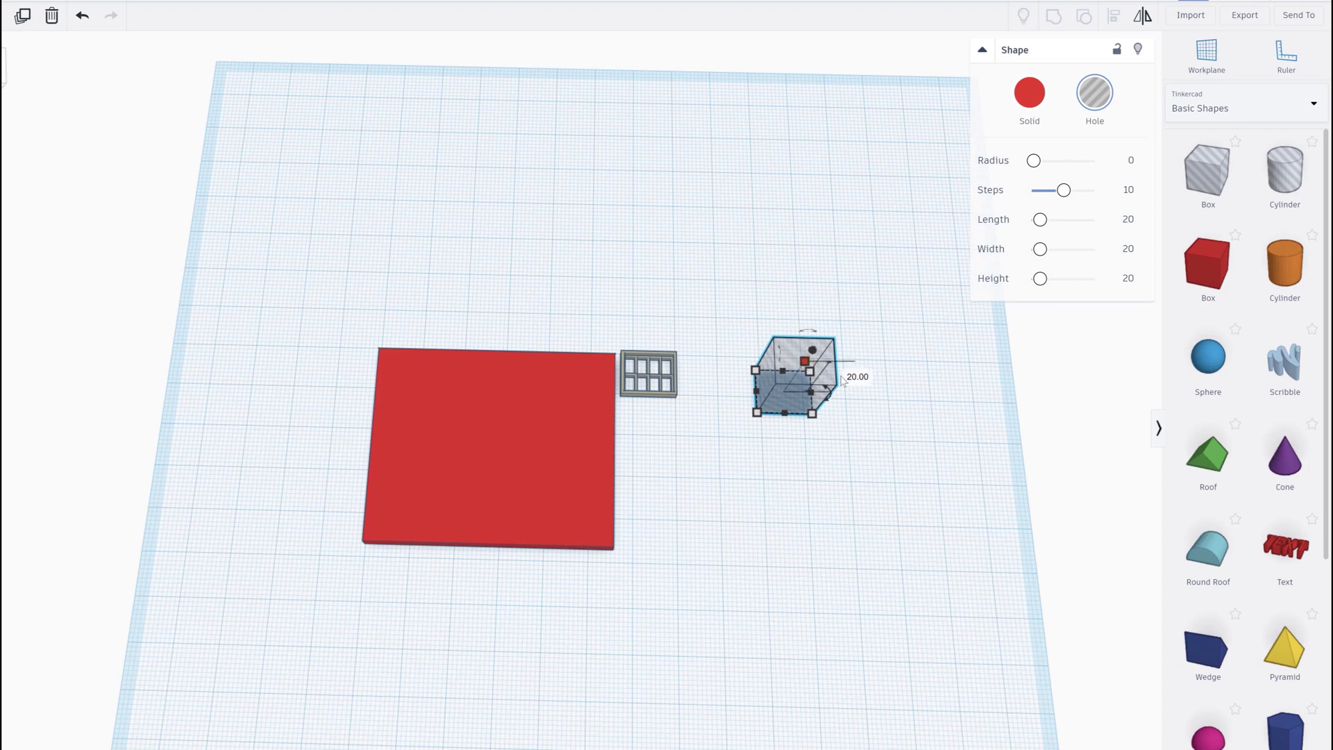
{"action": "left_click", "coordinate": [843, 381]}
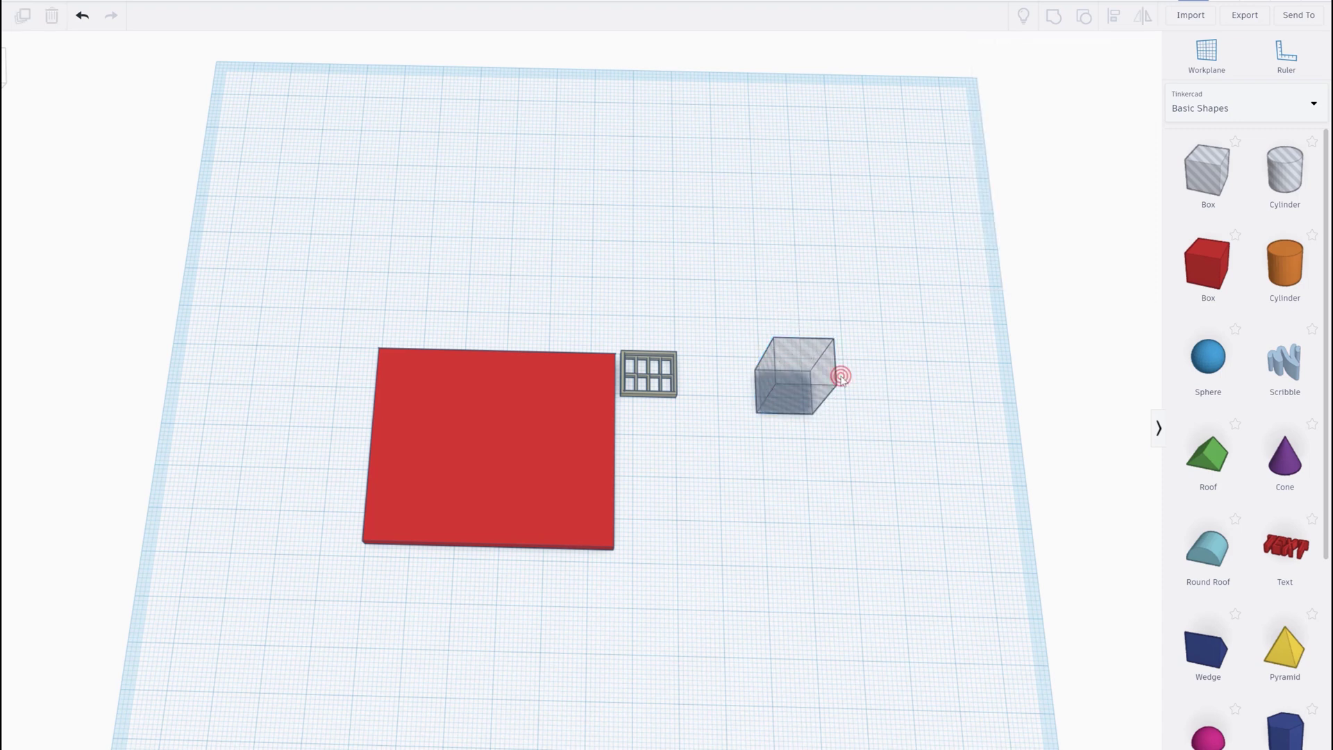
{"action": "left_click", "coordinate": [794, 353]}
{"action": "left_click", "coordinate": [861, 377]}
{"action": "type", "text": "3.18"}
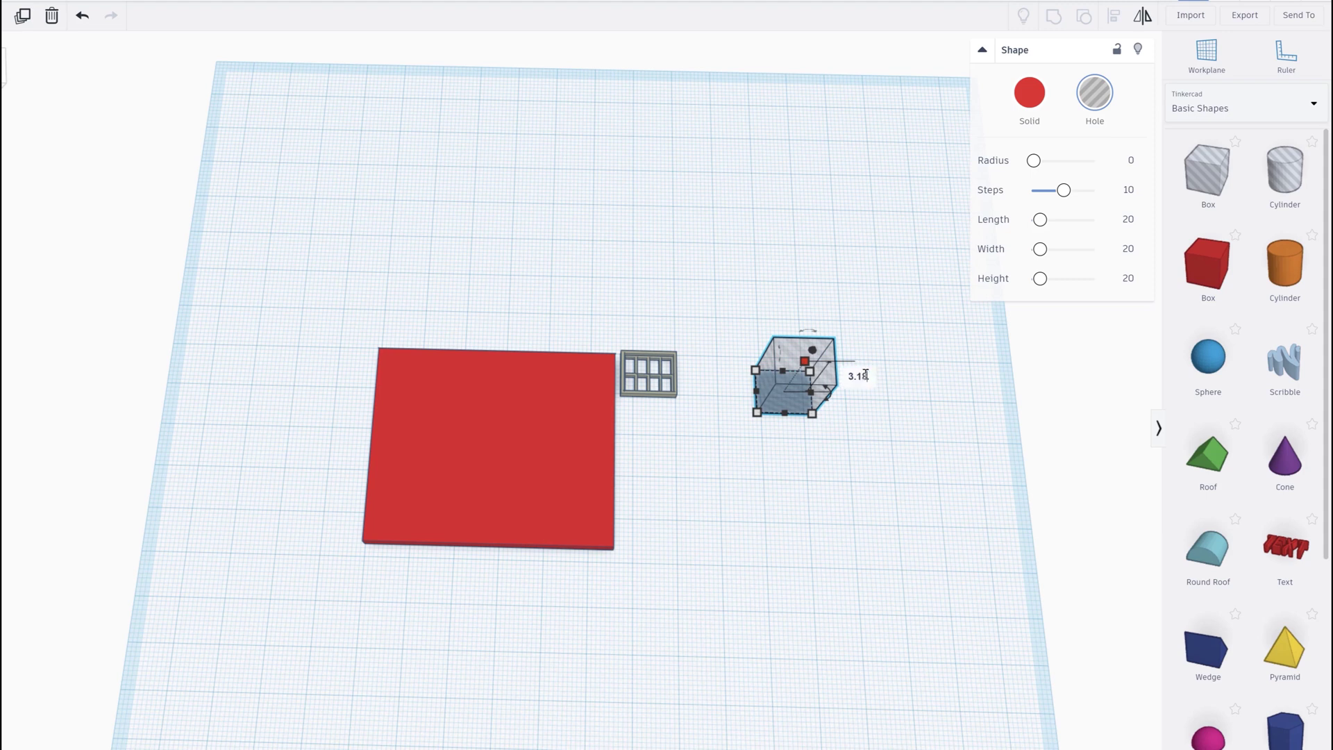
{"action": "key", "text": "Return"}
{"action": "left_click", "coordinate": [876, 448]}
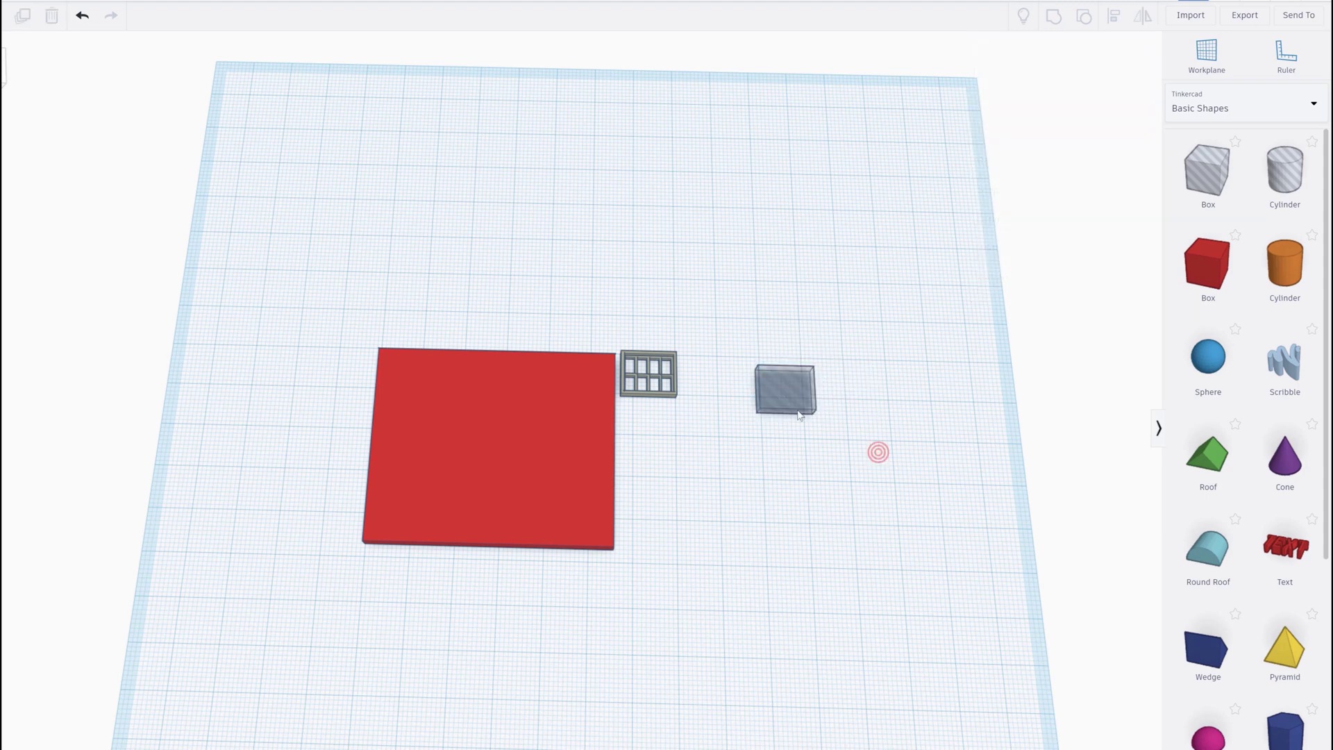
Move the box hole onto the upper-left area of the red wall and place a ruler at the wall's lower corner
{"action": "left_click_drag", "start_coordinate": [791, 396], "coordinate": [447, 414]}
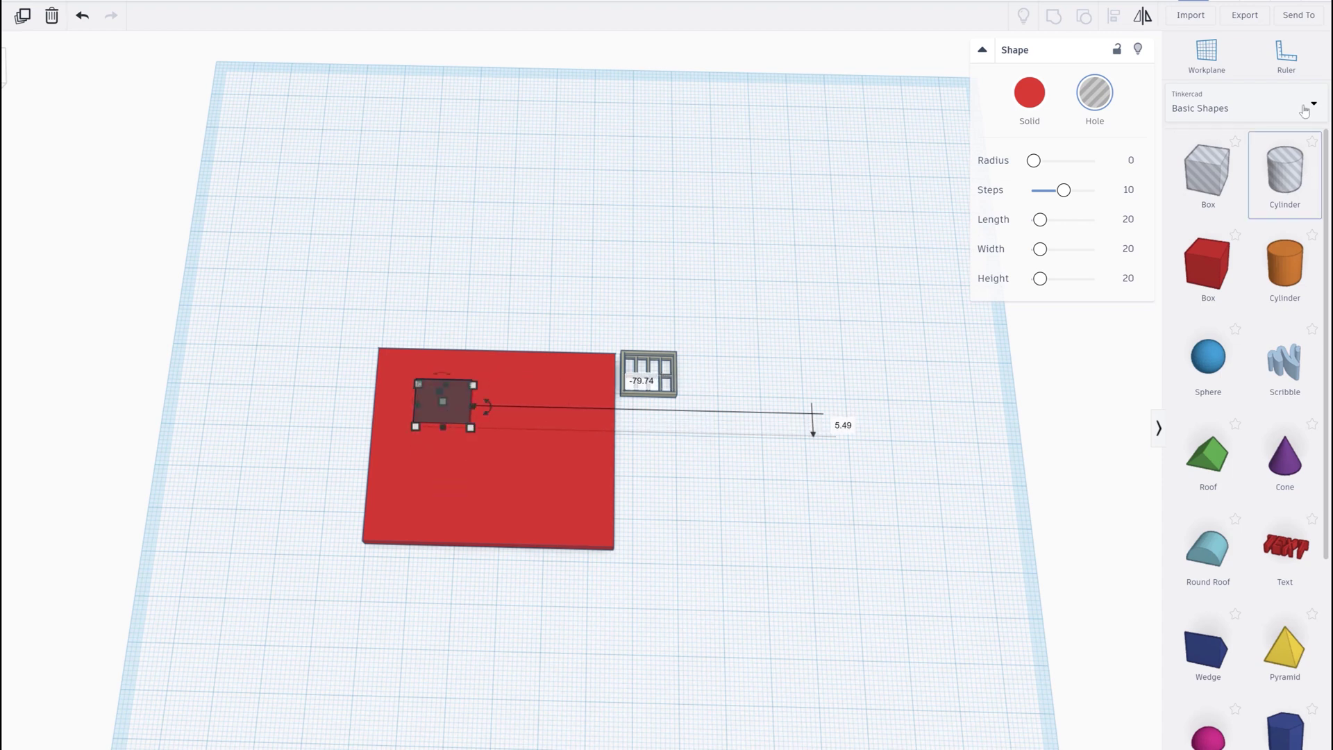
{"action": "left_click", "coordinate": [1287, 54]}
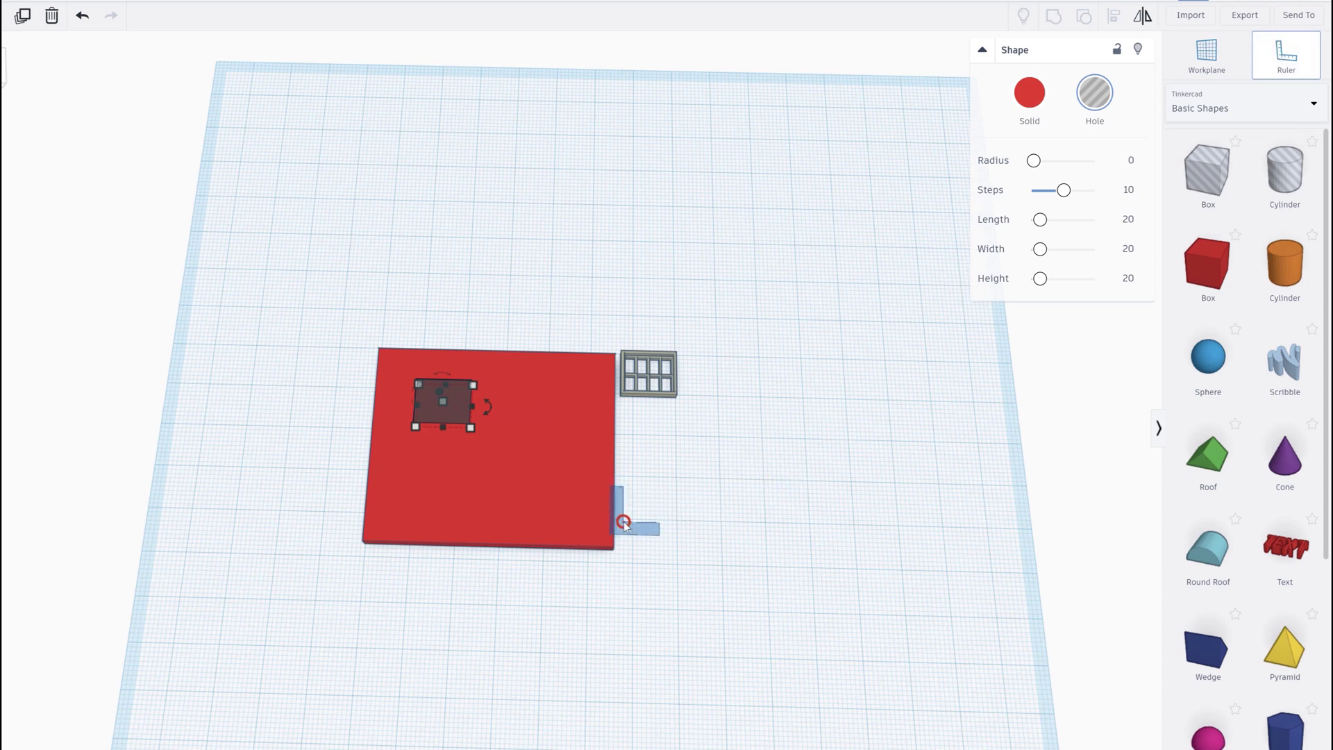
{"action": "left_click", "coordinate": [615, 552]}
{"action": "left_click_drag", "start_coordinate": [616, 554], "coordinate": [614, 552]}
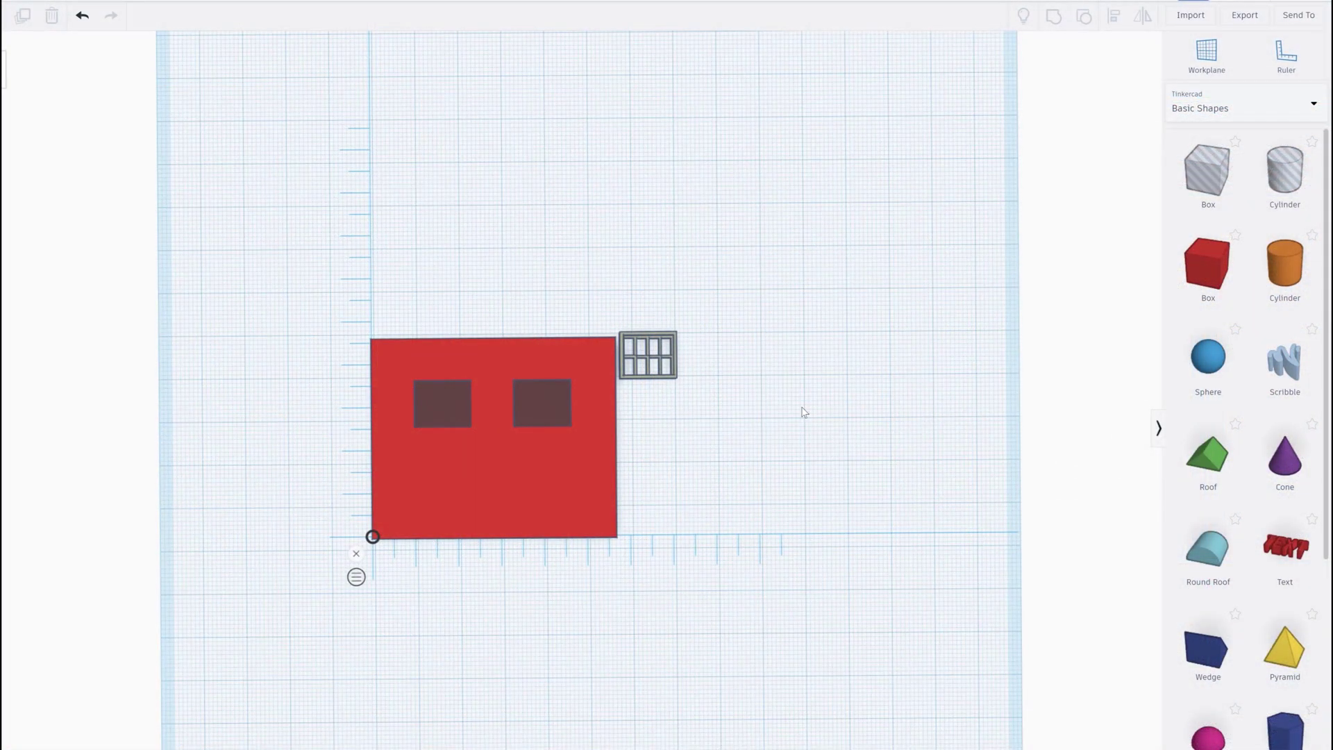
Group the red wall with its two box holes to cut two window openings
{"action": "left_click_drag", "start_coordinate": [688, 418], "coordinate": [285, 386]}
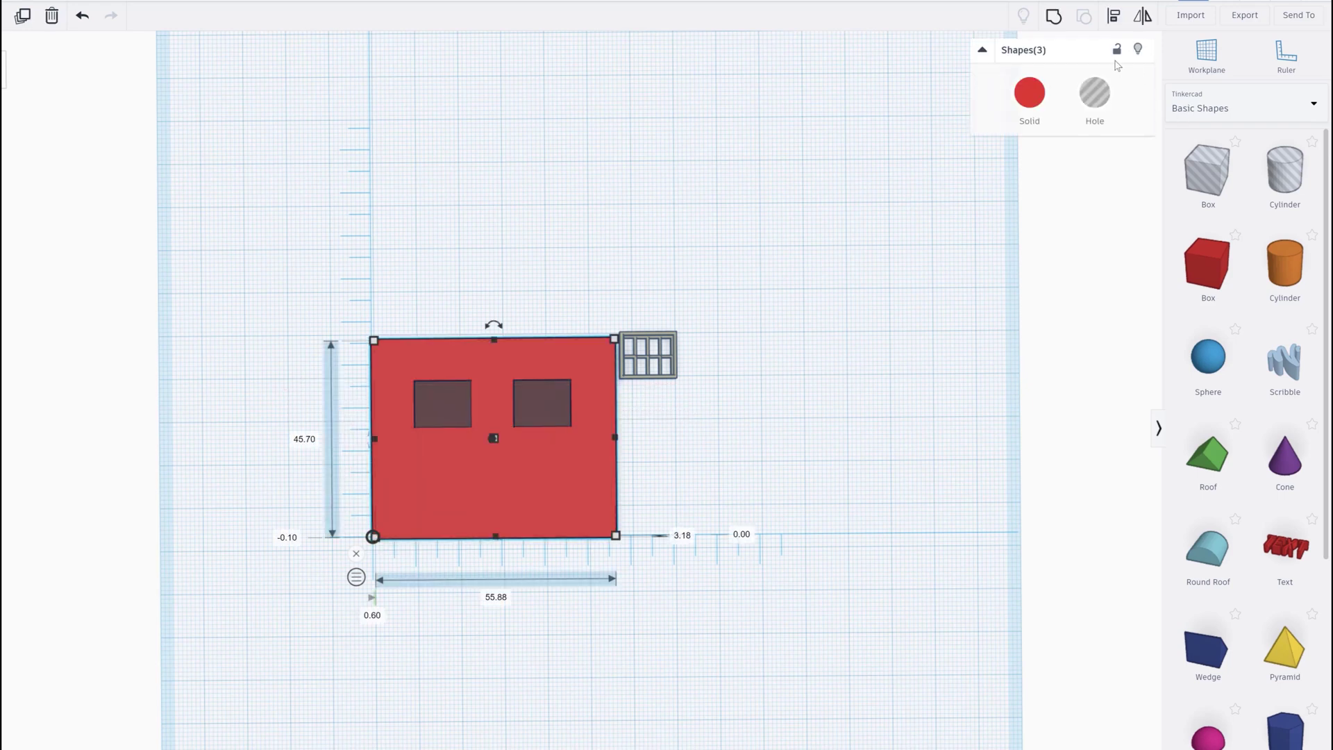
{"action": "left_click", "coordinate": [1059, 18]}
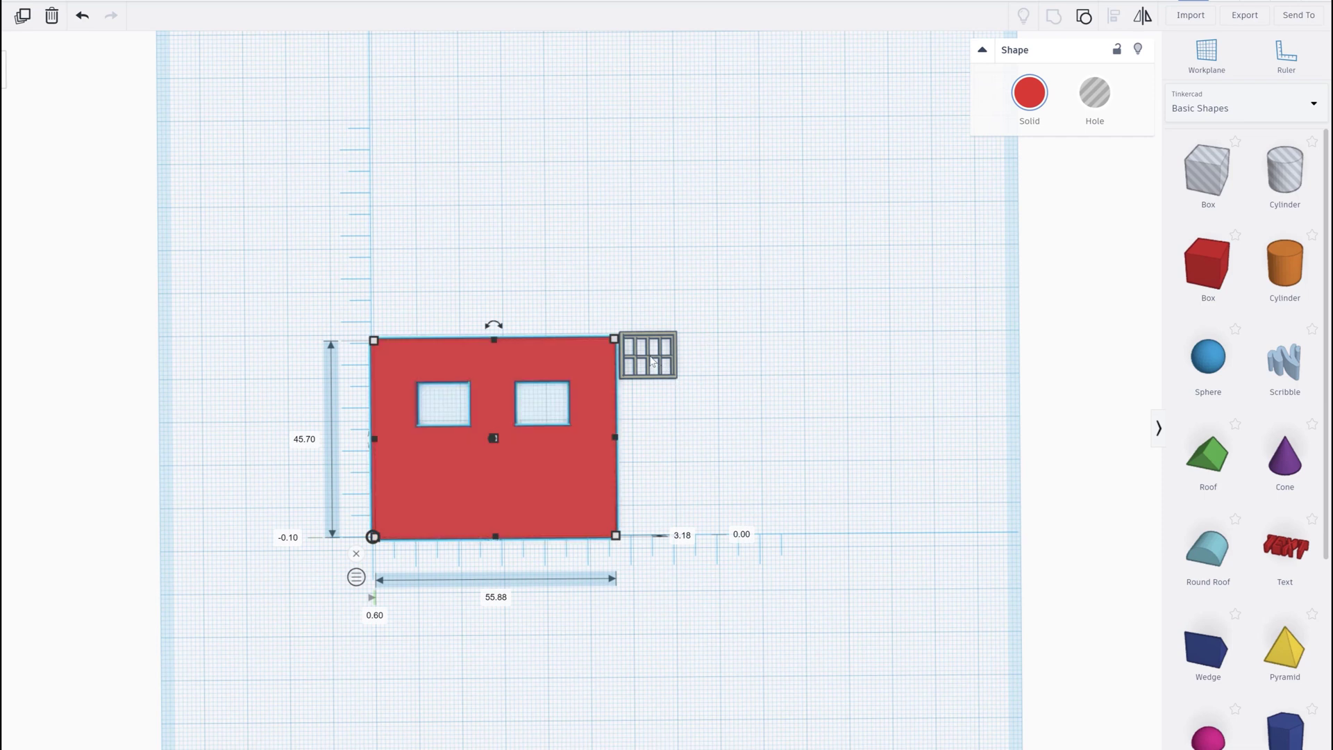
Fit the window frame into the wall's right opening and a second frame into the left opening, checking the fit from a low angle
{"action": "left_click_drag", "start_coordinate": [653, 363], "coordinate": [543, 411]}
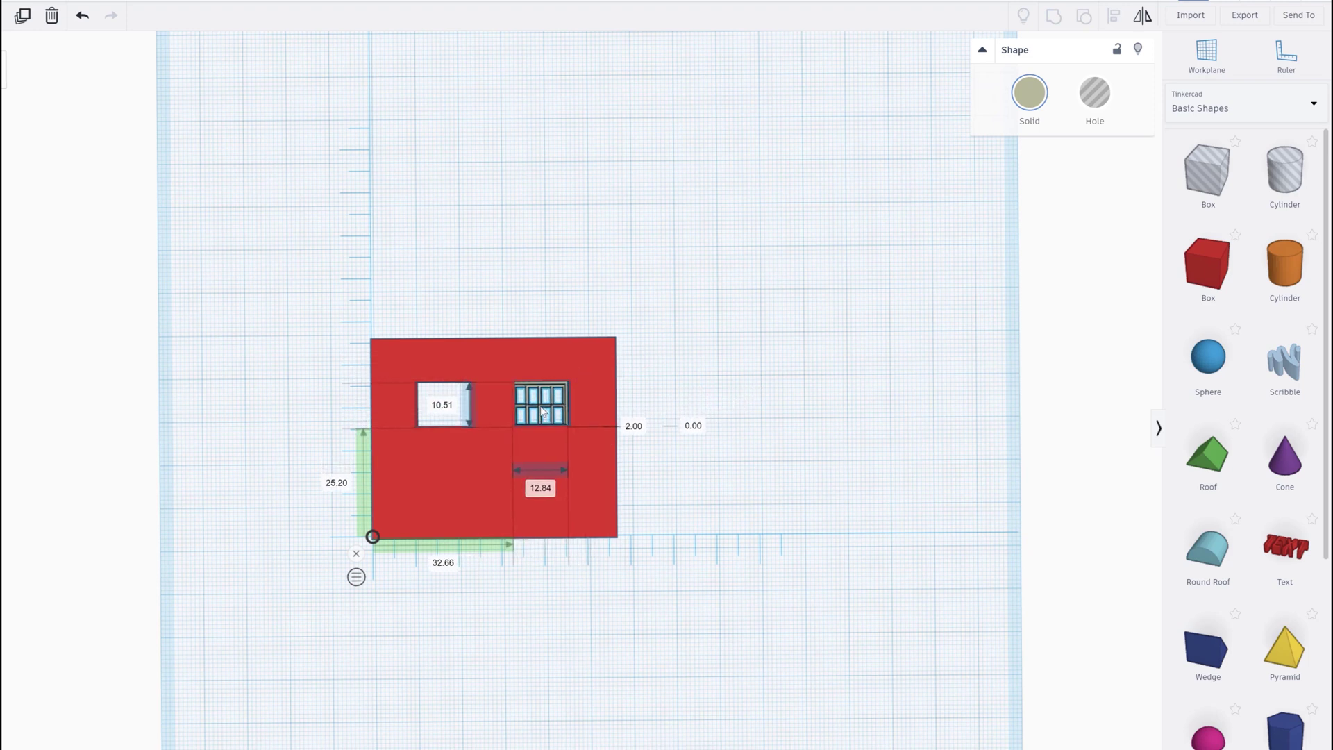
{"action": "left_click_drag", "start_coordinate": [542, 411], "coordinate": [544, 412]}
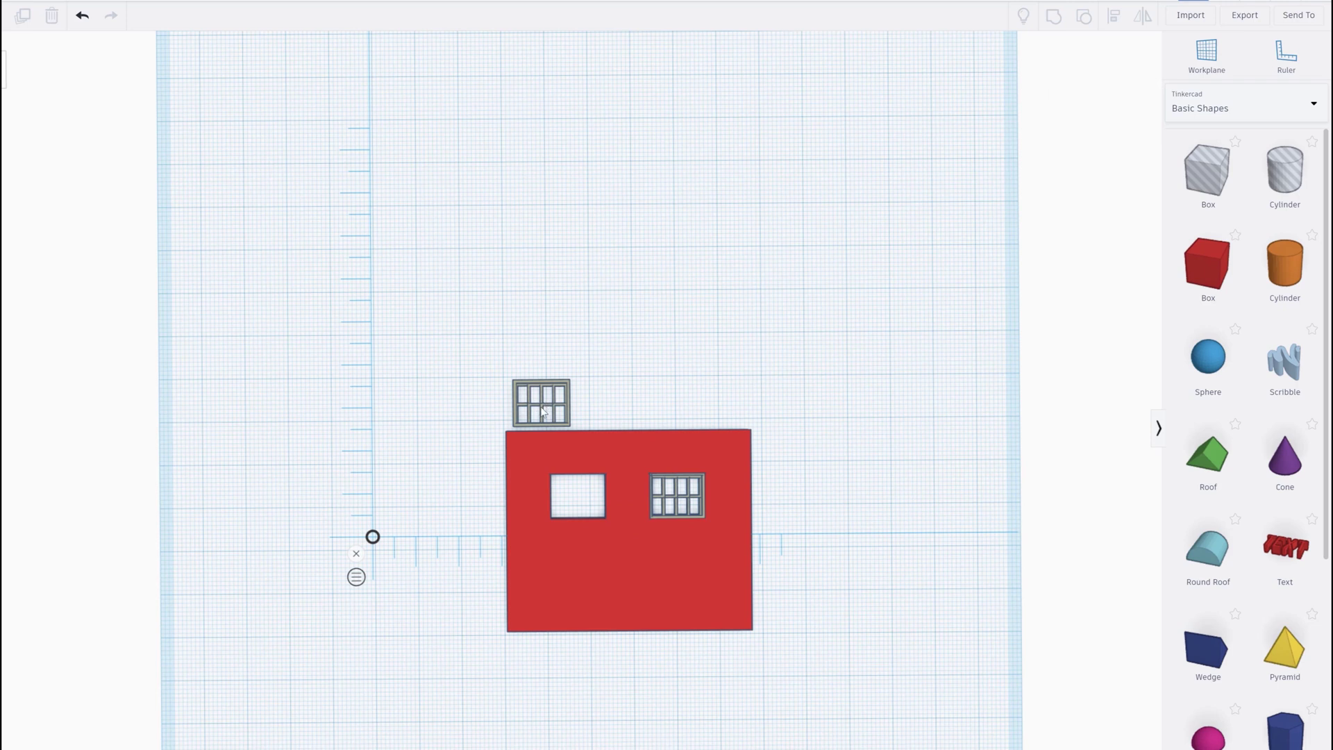
{"action": "left_click_drag", "start_coordinate": [543, 411], "coordinate": [579, 503]}
{"action": "right_click_drag", "start_coordinate": [824, 458], "coordinate": [854, 375]}
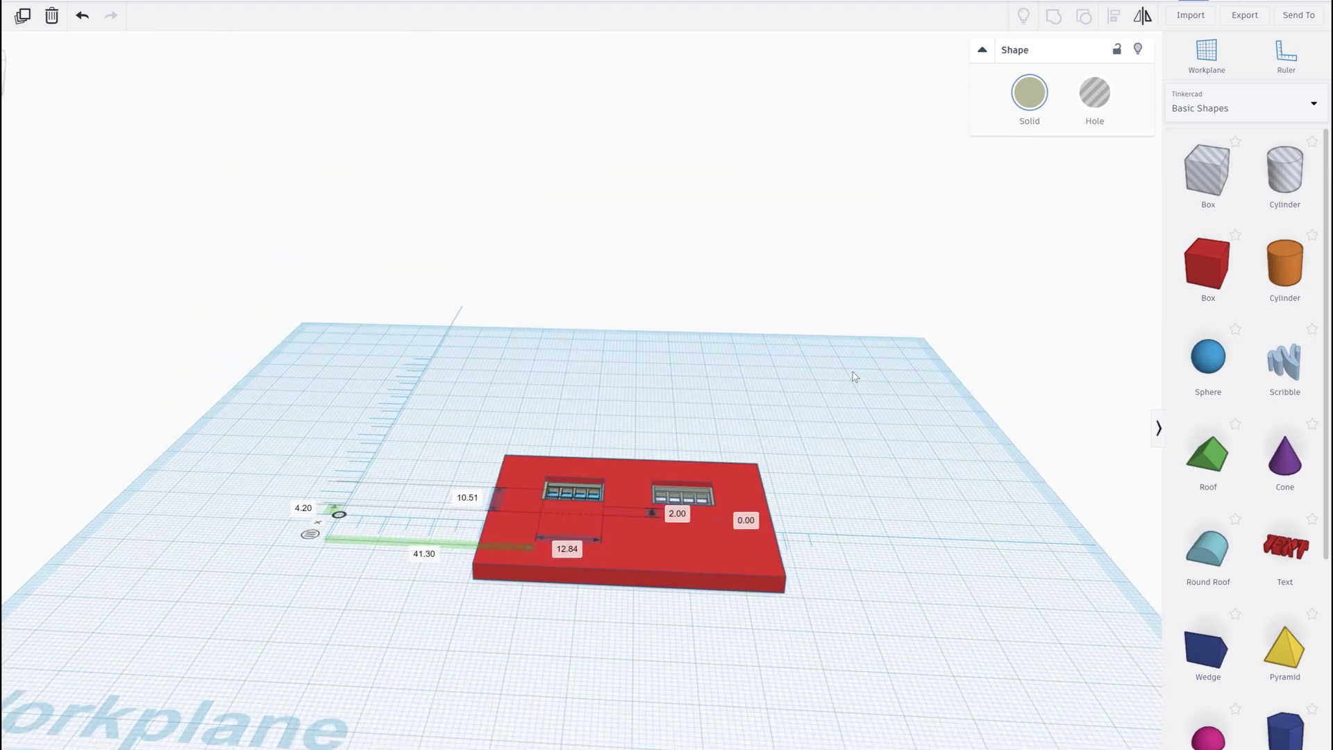
{"action": "left_click", "coordinate": [841, 479]}
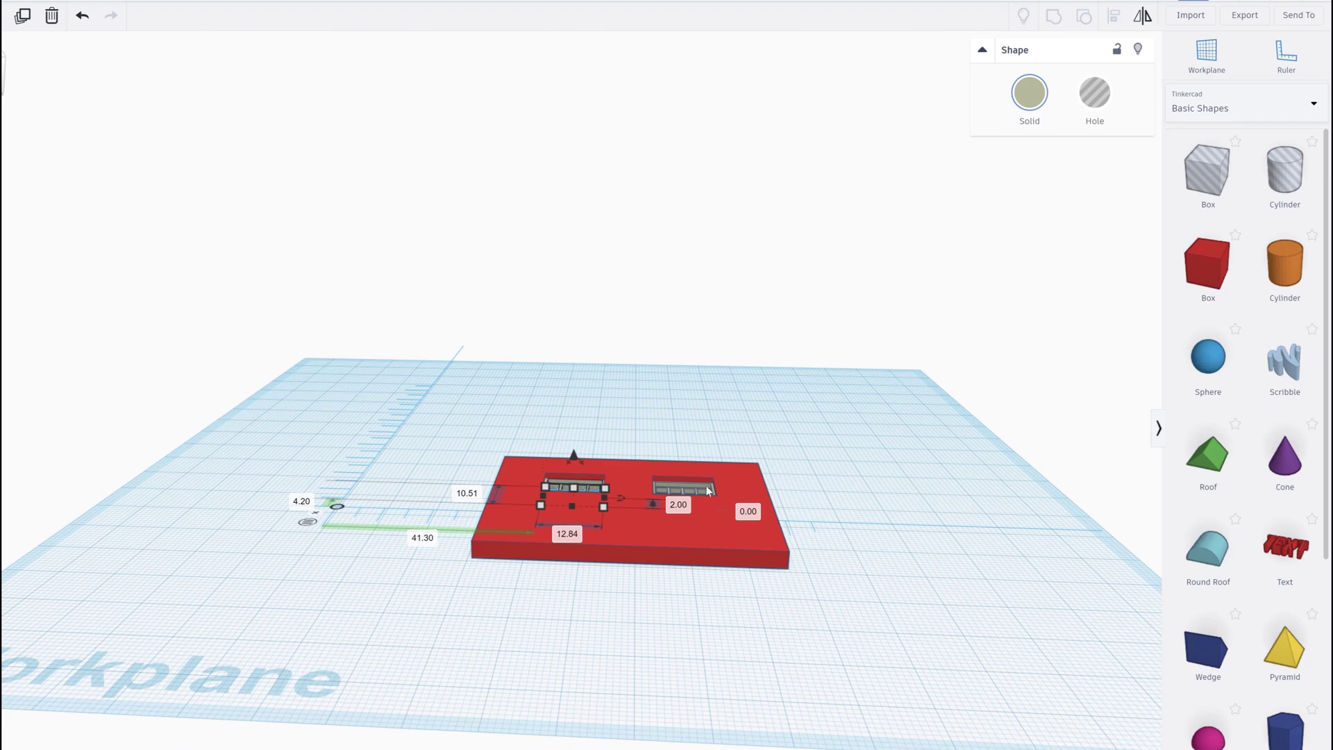
Place a roof shape along the wall's right edge and turn it into a hole
{"action": "right_click_drag", "start_coordinate": [860, 545], "coordinate": [573, 389]}
{"action": "left_click_drag", "start_coordinate": [1208, 455], "coordinate": [792, 549]}
{"action": "key", "text": "h"}
Place a second roof shape along the wall's left edge, lengthen it to about 55.5 mm and turn it into a hole
{"action": "left_click_drag", "start_coordinate": [1208, 458], "coordinate": [468, 585]}
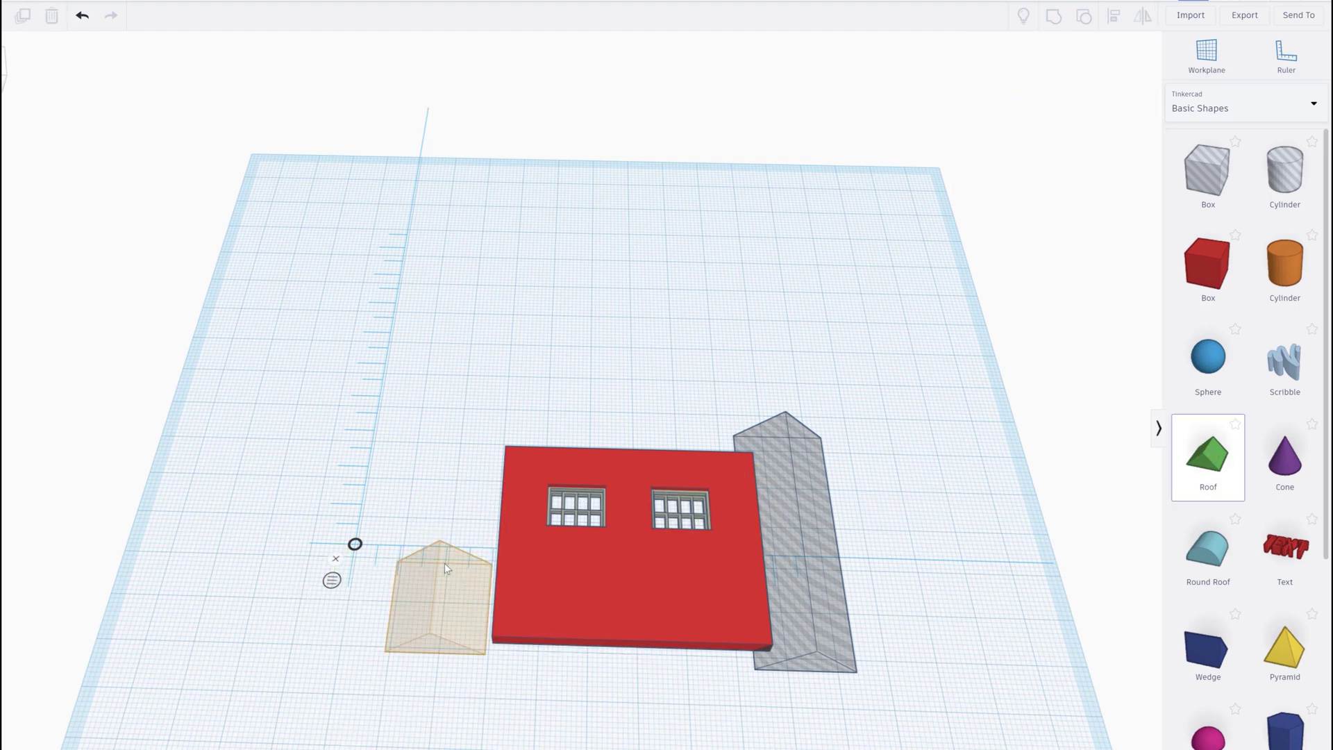
{"action": "key", "text": "ctrl+a"}
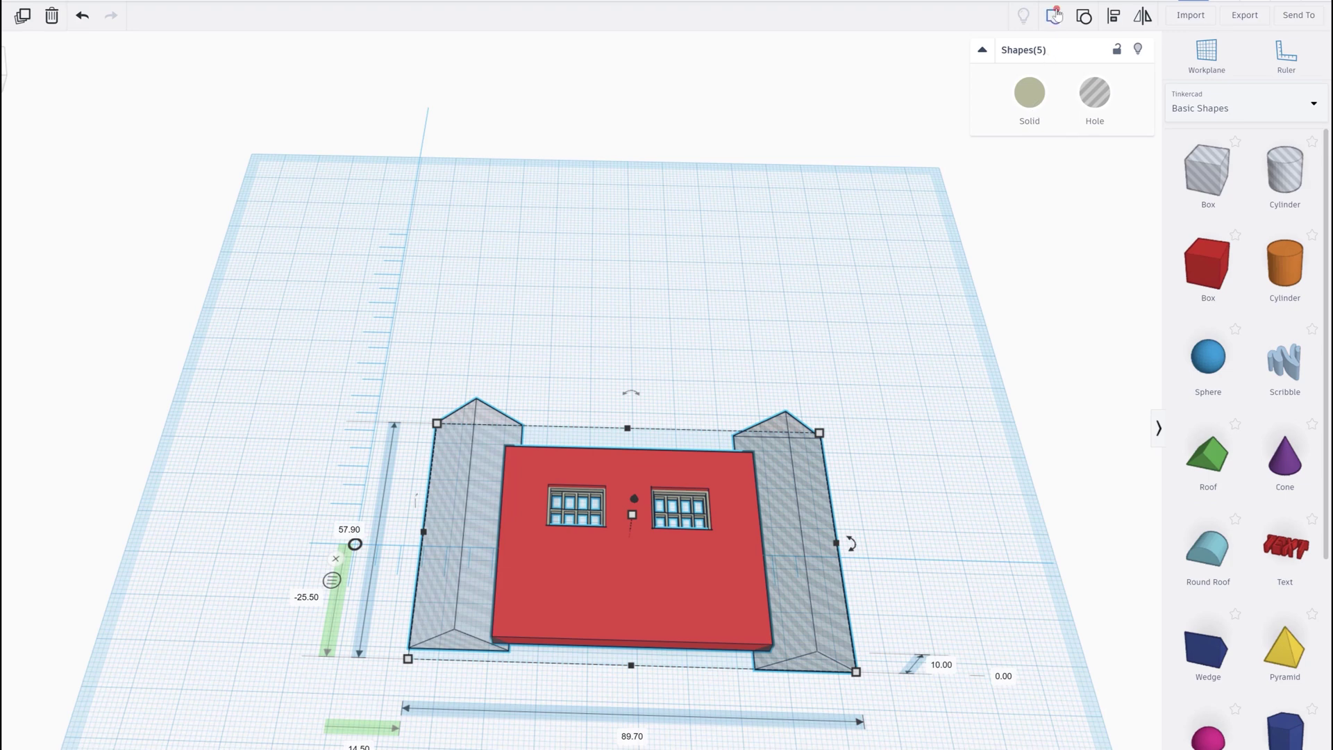
{"action": "key", "text": "ctrl+z"}
{"action": "left_click_drag", "start_coordinate": [478, 486], "coordinate": [476, 426]}
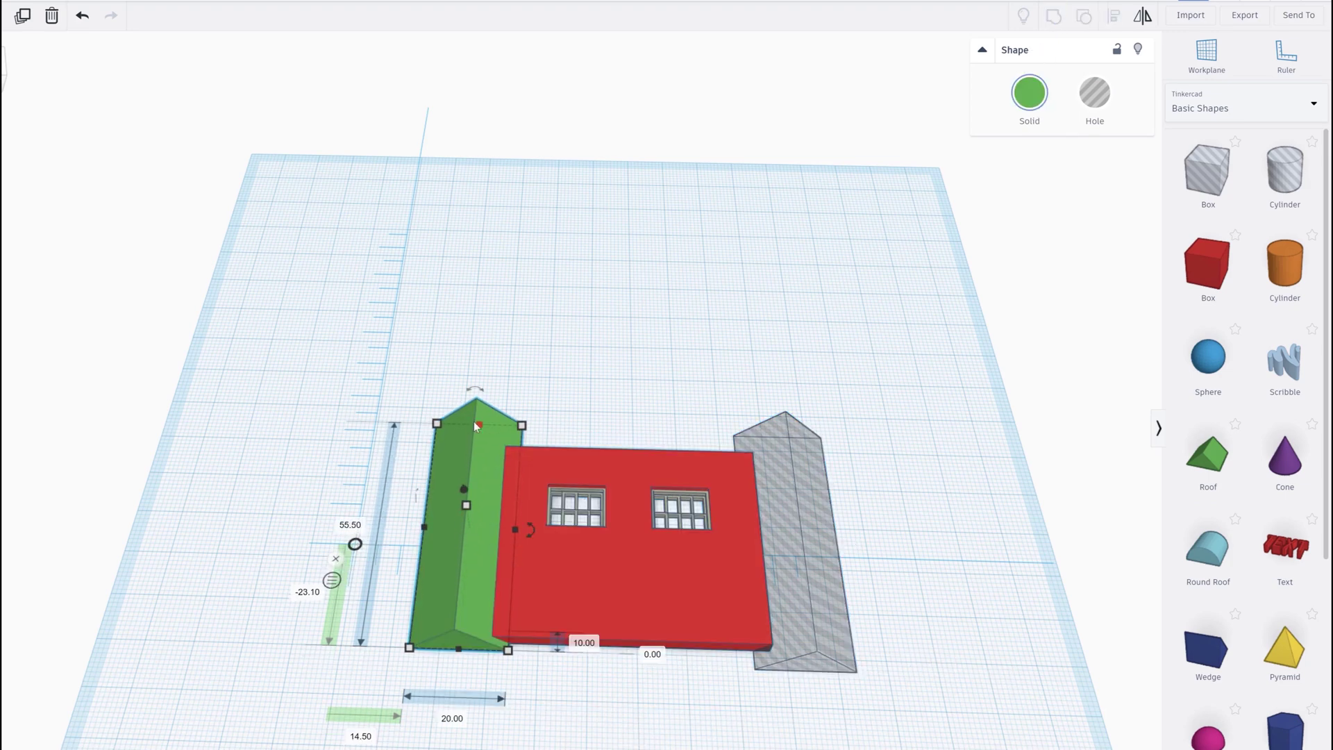
{"action": "left_click", "coordinate": [1095, 93]}
Group all the shapes to cut the roof-shaped holes from the wall's side edges
{"action": "key", "text": "ctrl+a"}
{"action": "key", "text": "ctrl+g"}
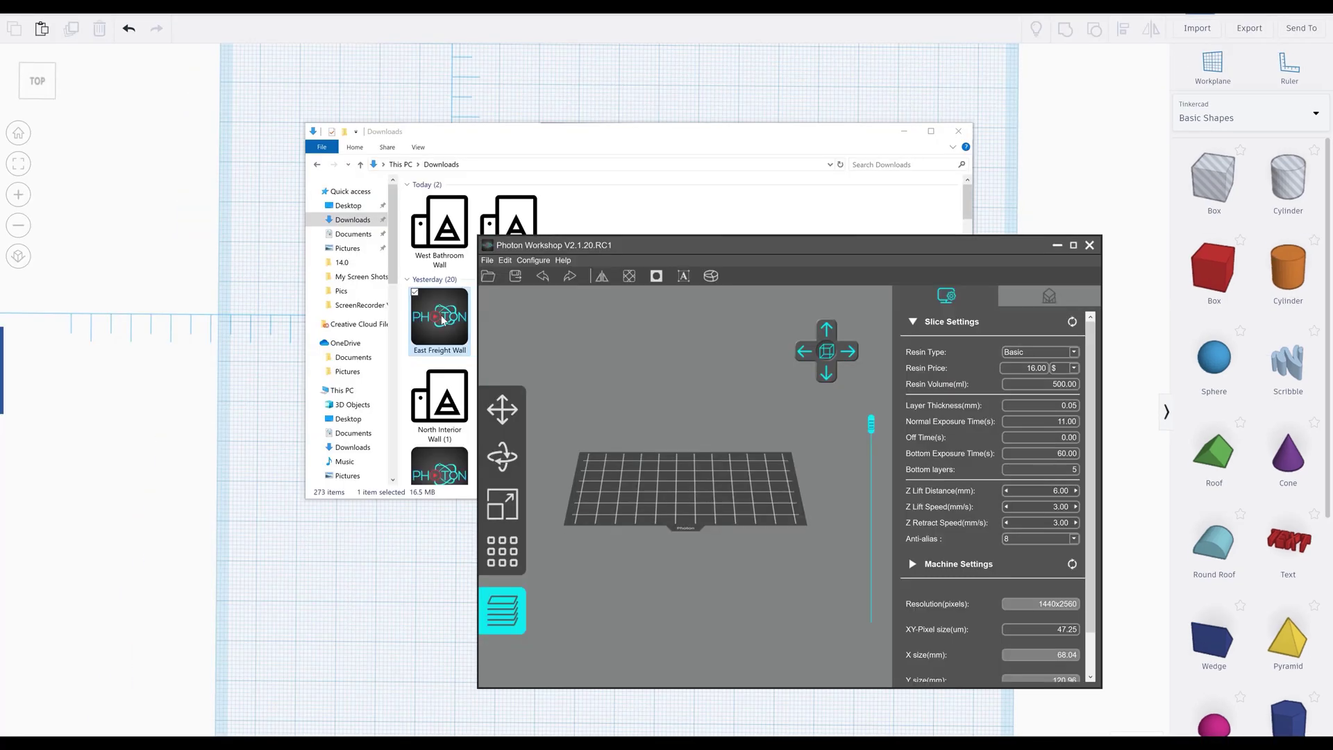
Switch to Photon Workshop, view the East Freight Wall sliced file from Downloads, and close its viewer
{"action": "left_click_drag", "start_coordinate": [442, 319], "coordinate": [555, 332]}
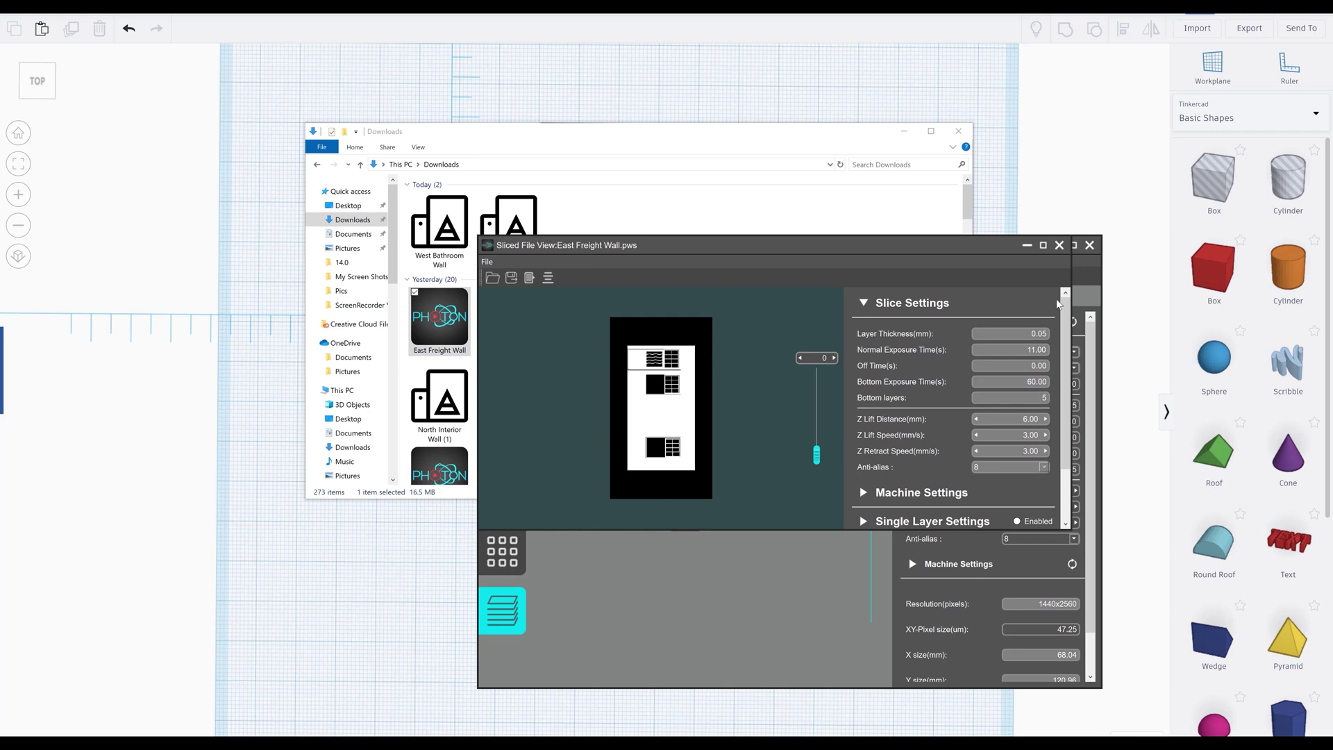
{"action": "left_click", "coordinate": [1060, 246]}
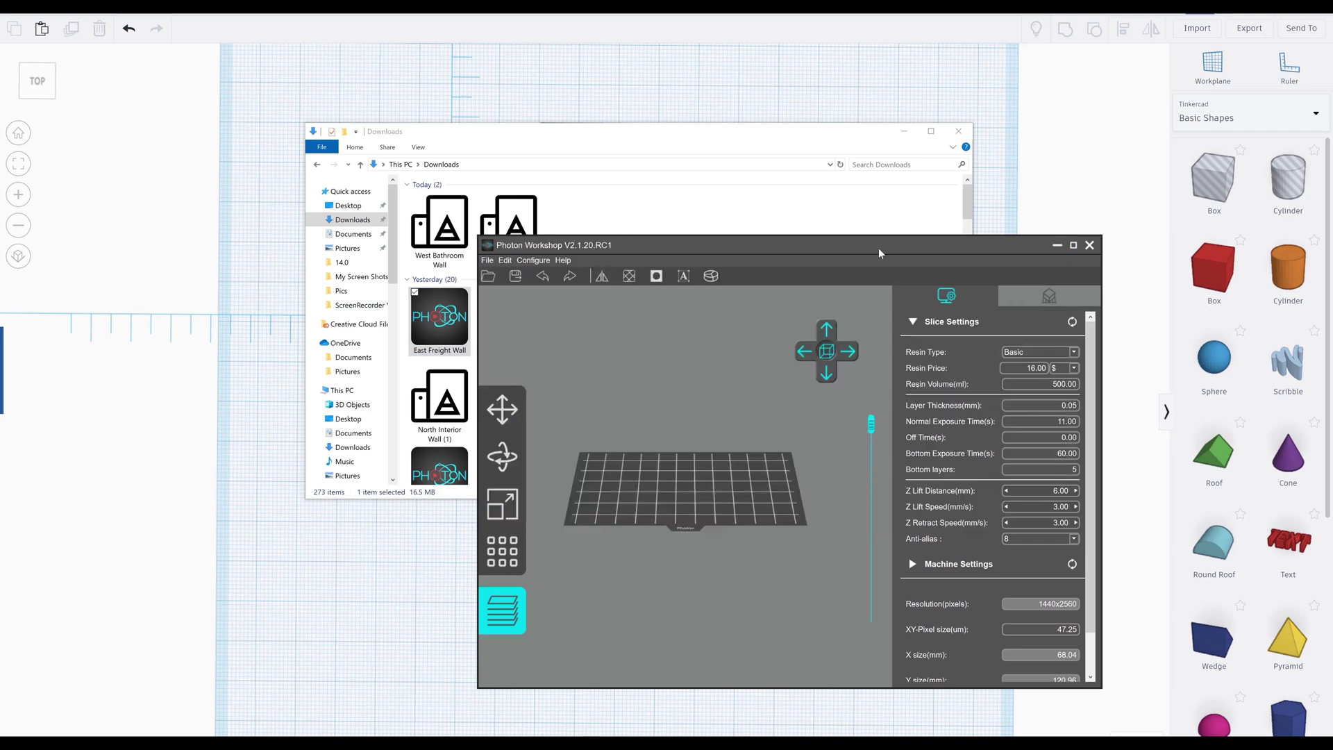
Open the West and East Middle Windows model from Downloads in Photon Workshop
{"action": "left_click", "coordinate": [487, 262]}
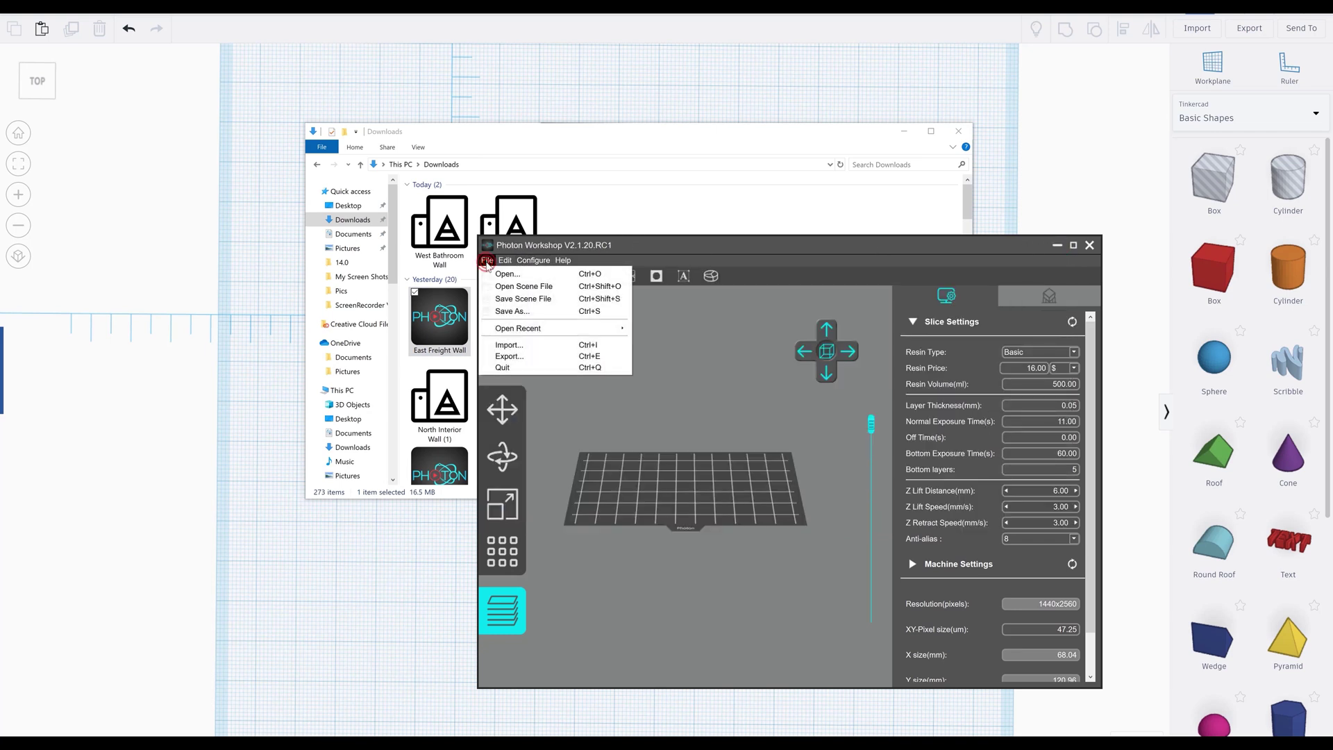
{"action": "left_click", "coordinate": [491, 275]}
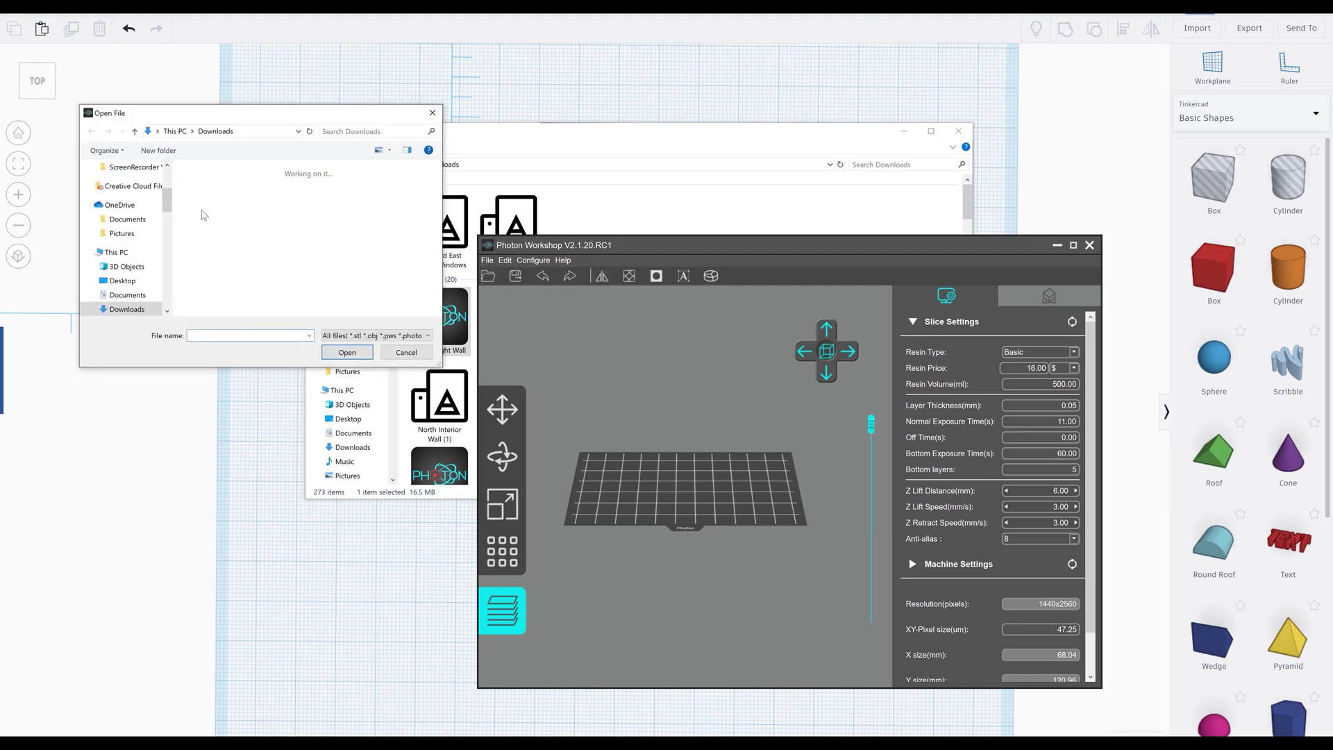
{"action": "left_click", "coordinate": [225, 220]}
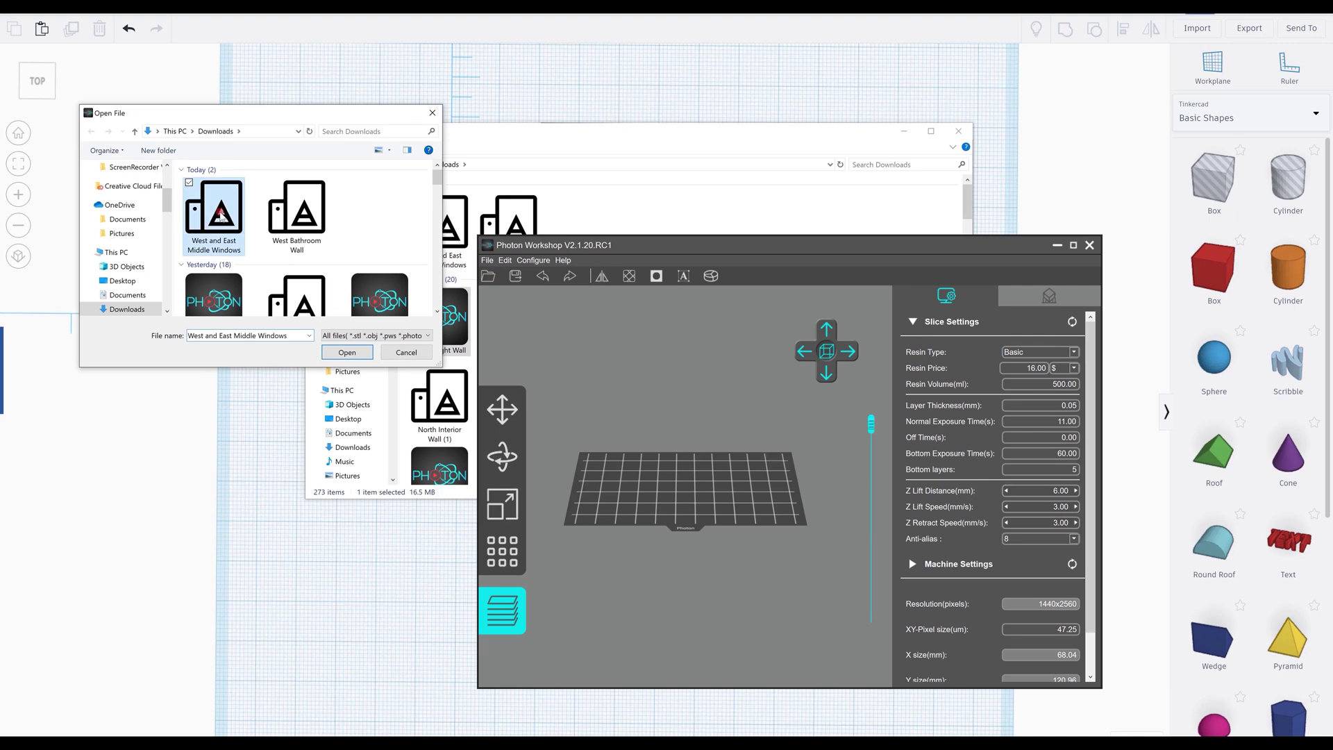
{"action": "left_click", "coordinate": [353, 354]}
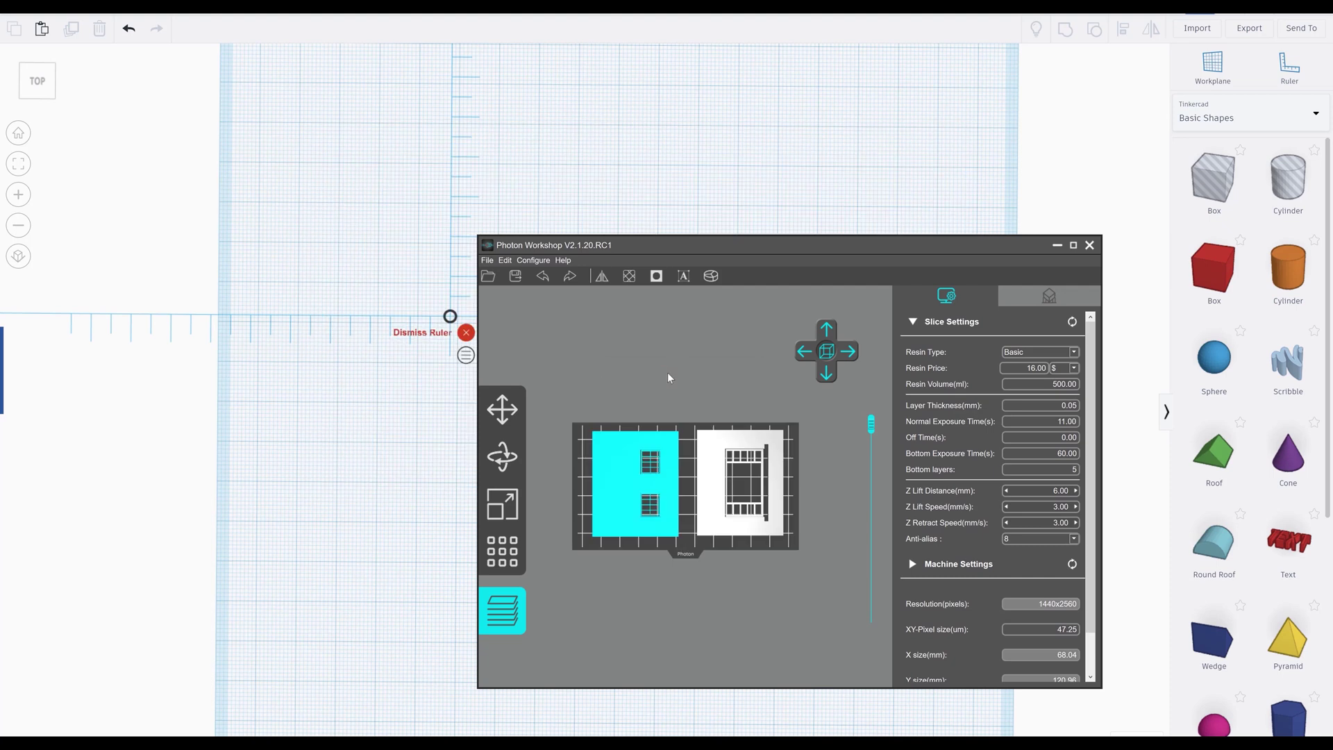
Slice the loaded wall models and save the result in Downloads as West and East Middle Windows.pws
{"action": "left_click", "coordinate": [488, 262]}
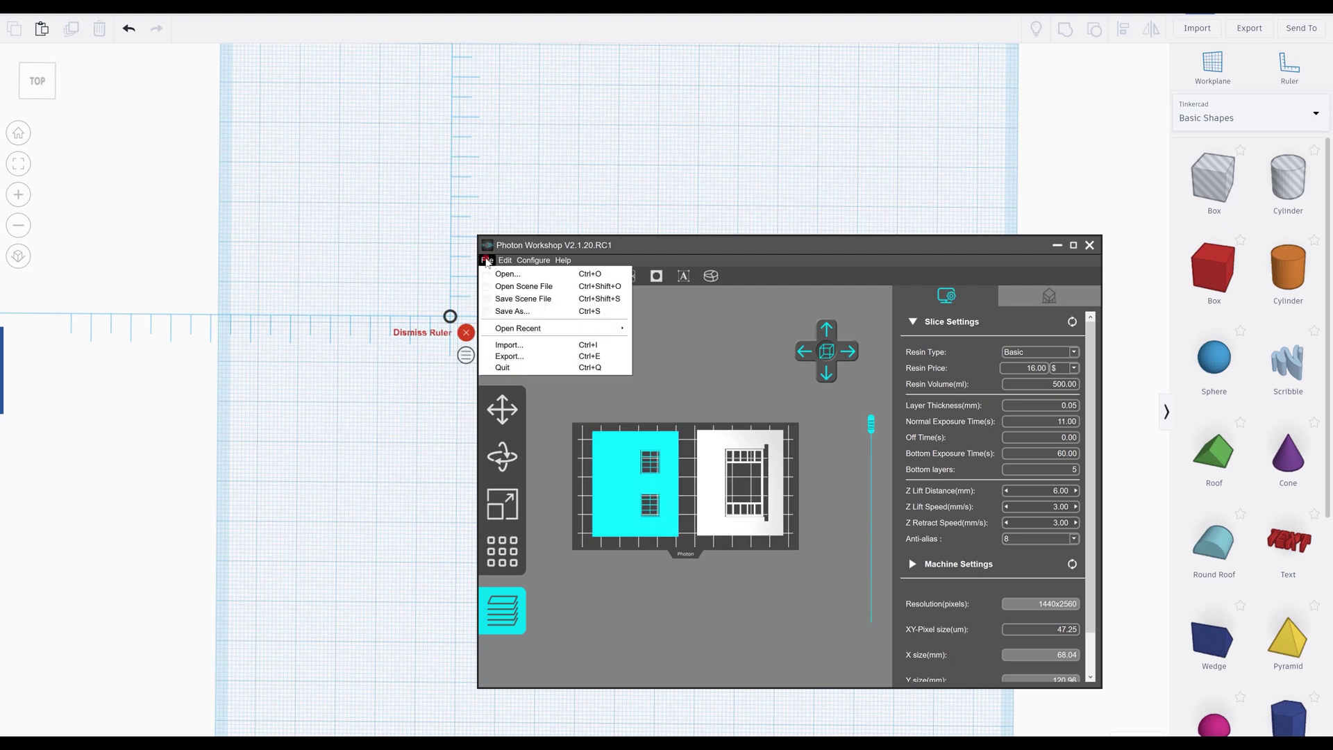
{"action": "left_click", "coordinate": [489, 632]}
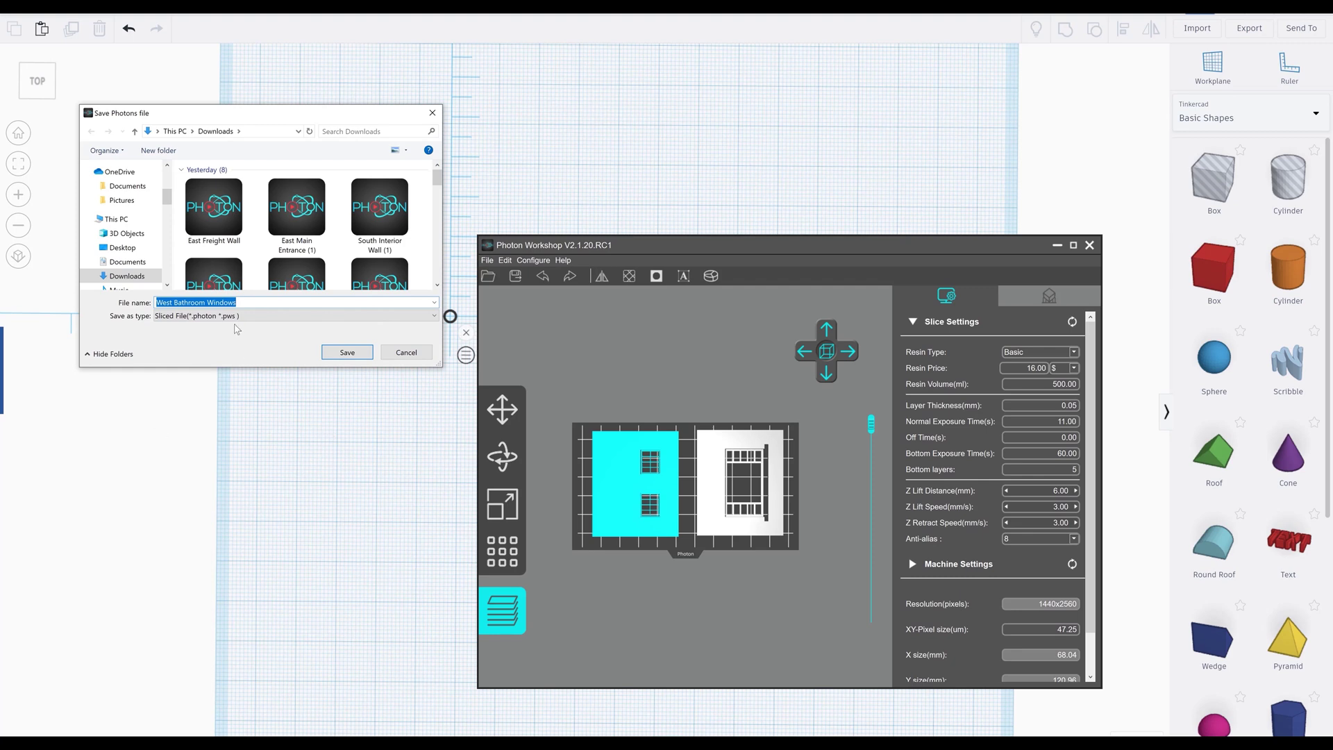
{"action": "type", "text": "West and"}
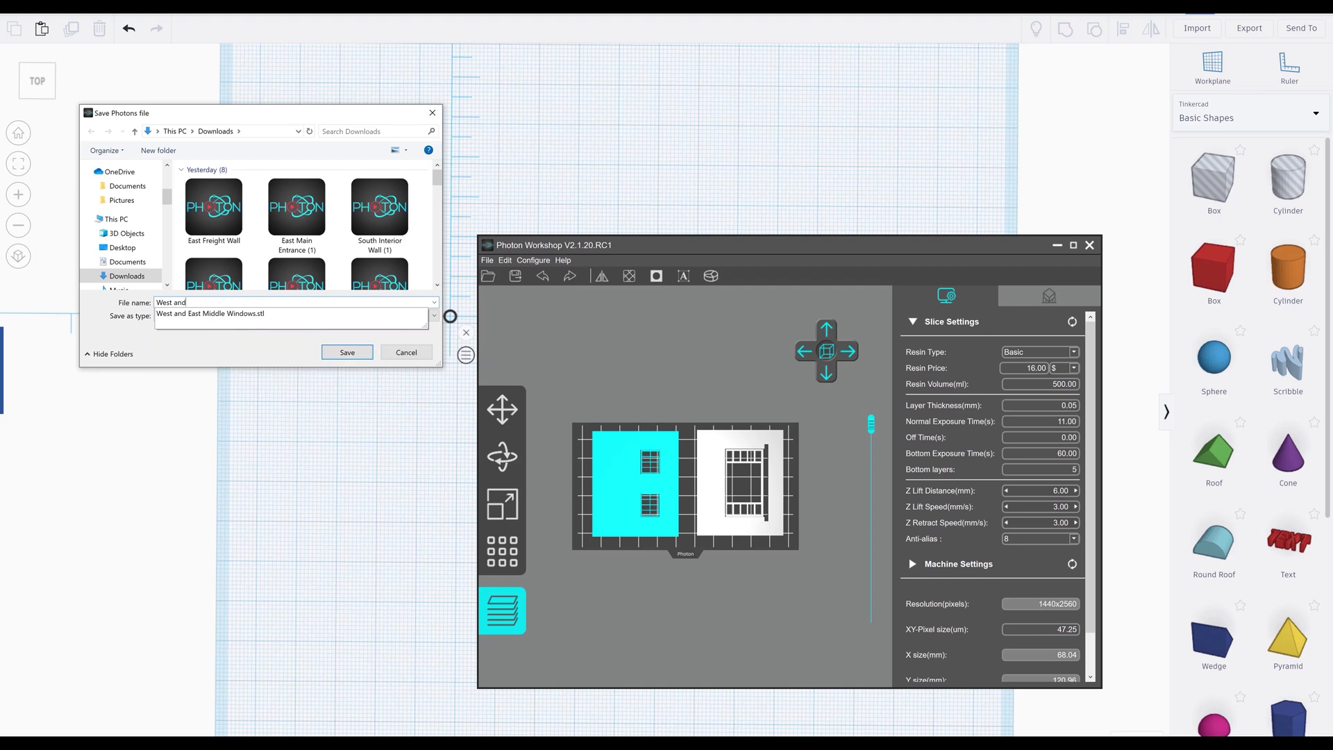
{"action": "type", "text": " East Middle Windows.pws"}
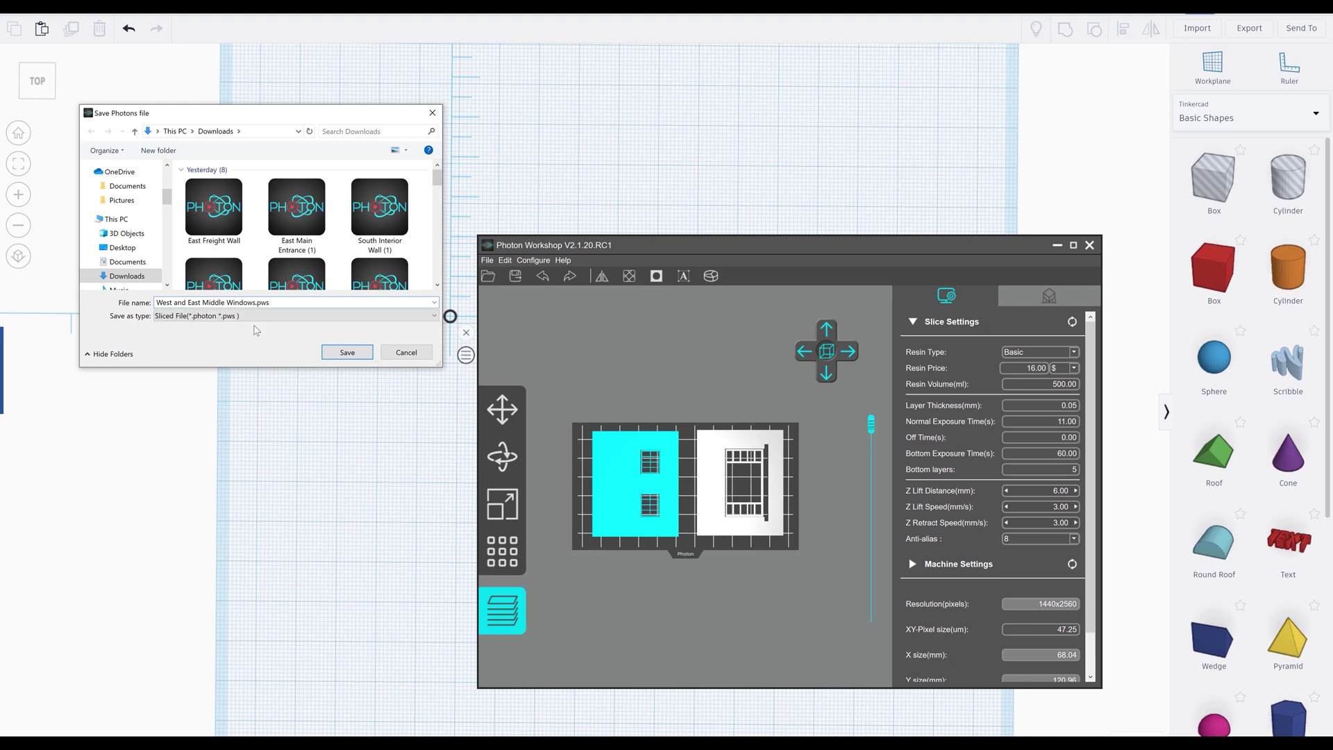
{"action": "left_click", "coordinate": [348, 353]}
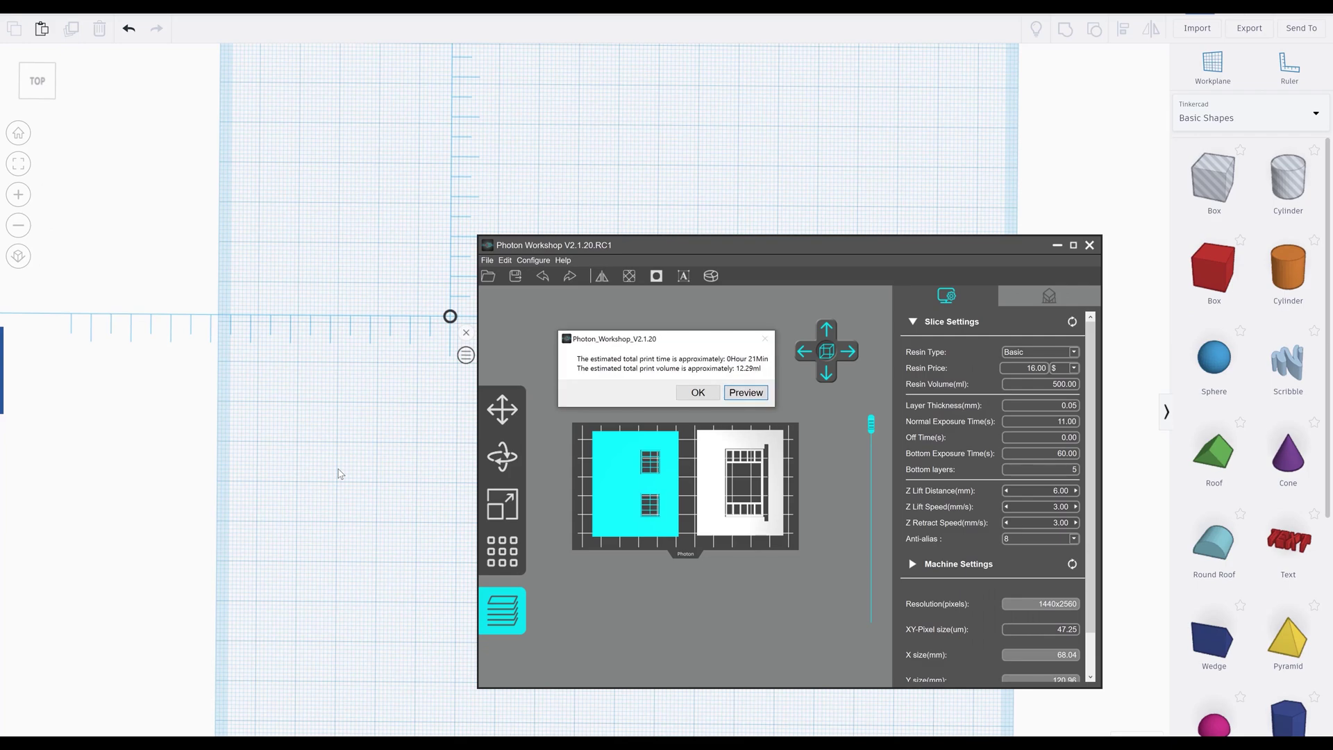
{"action": "left_click", "coordinate": [698, 393]}
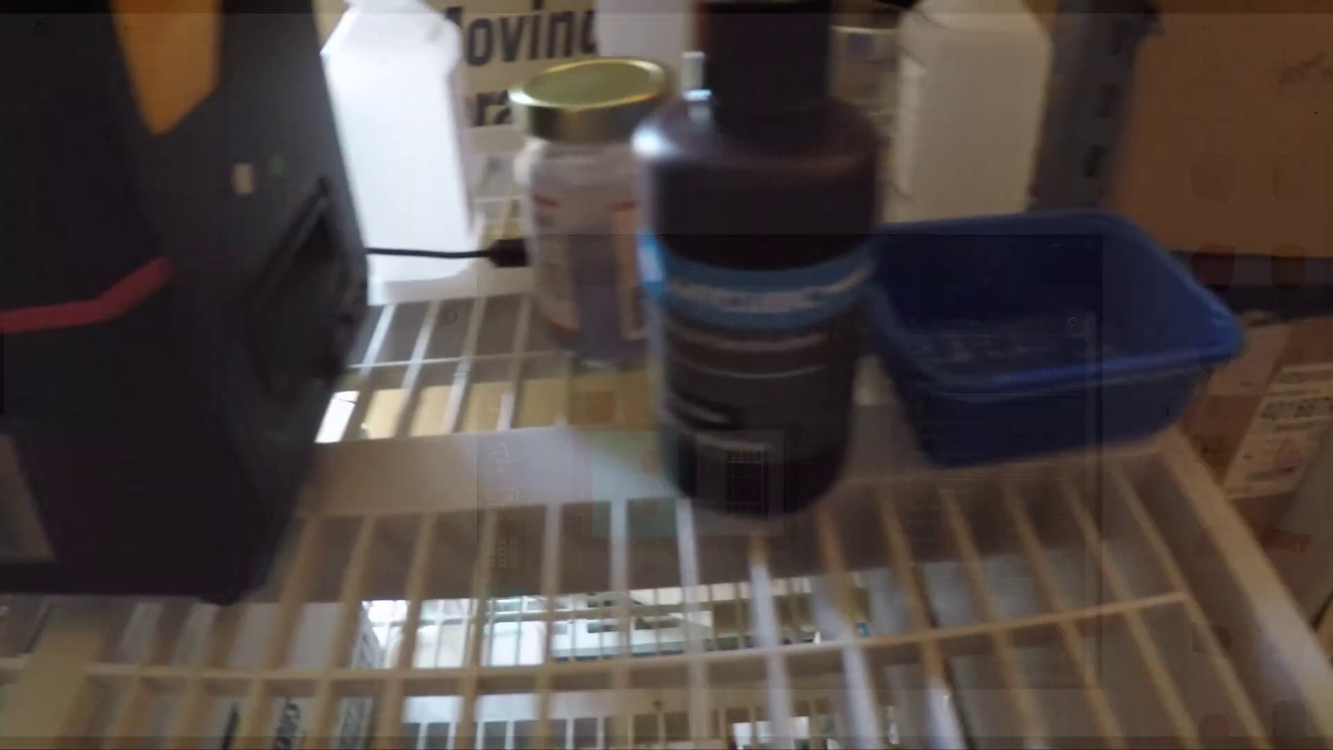